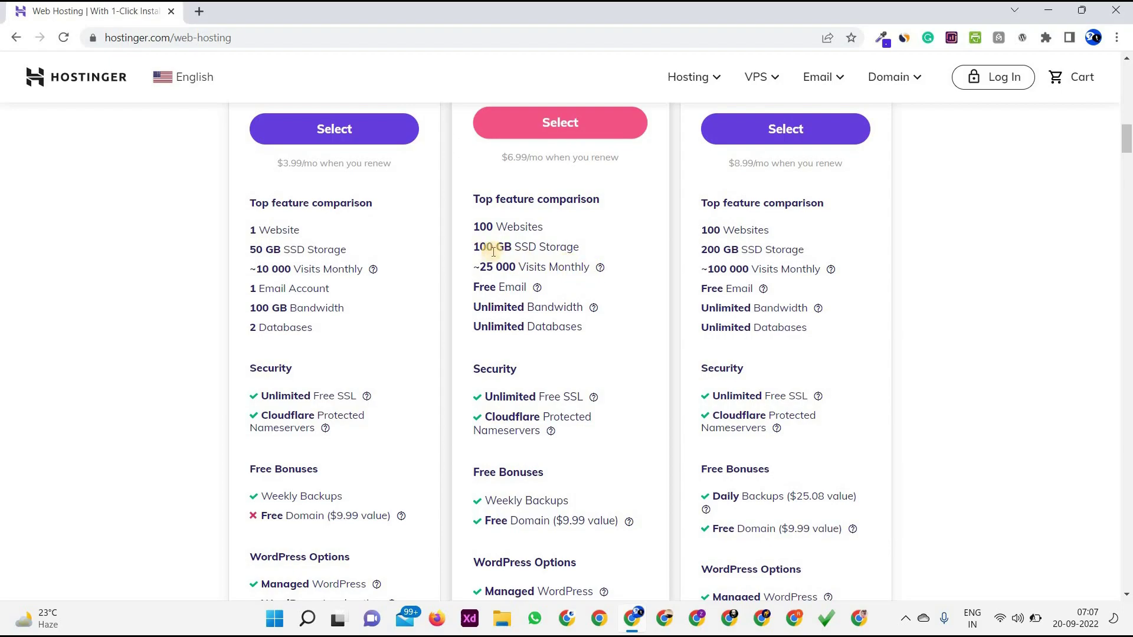
# - Compare the Single, Premium and Business shared hosting plans and select the Premium Shared Hosting plan
pyautogui.scroll(3, 543, 260)
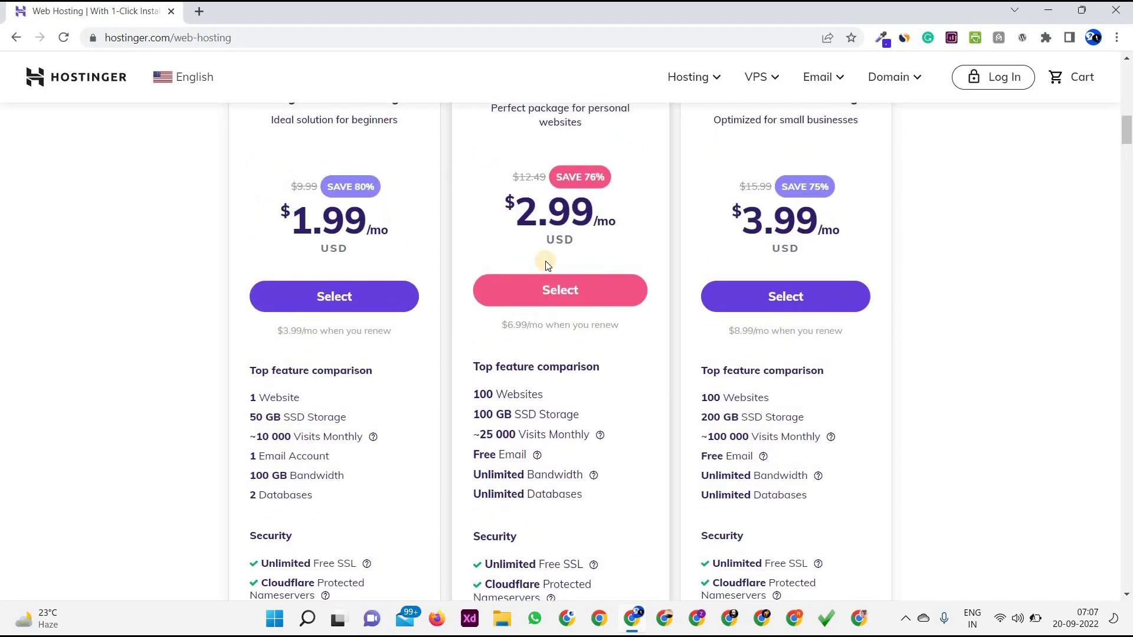
pyautogui.scroll(1, 547, 265)
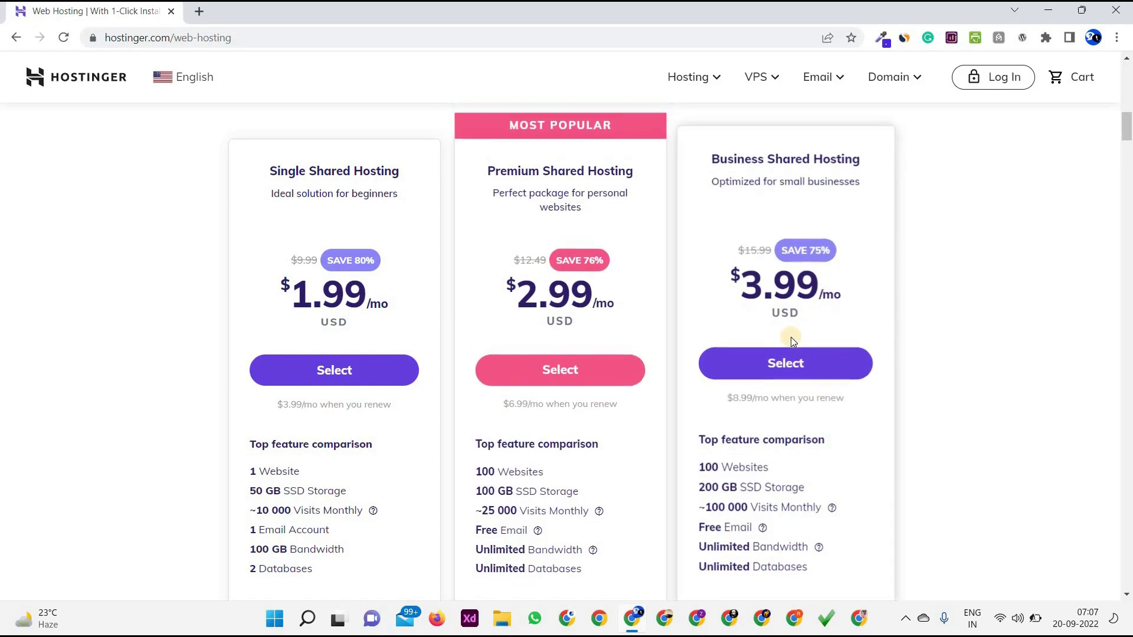
pyautogui.scroll(-3, 791, 337)
pyautogui.scroll(-6, 791, 338)
pyautogui.scroll(10, 791, 337)
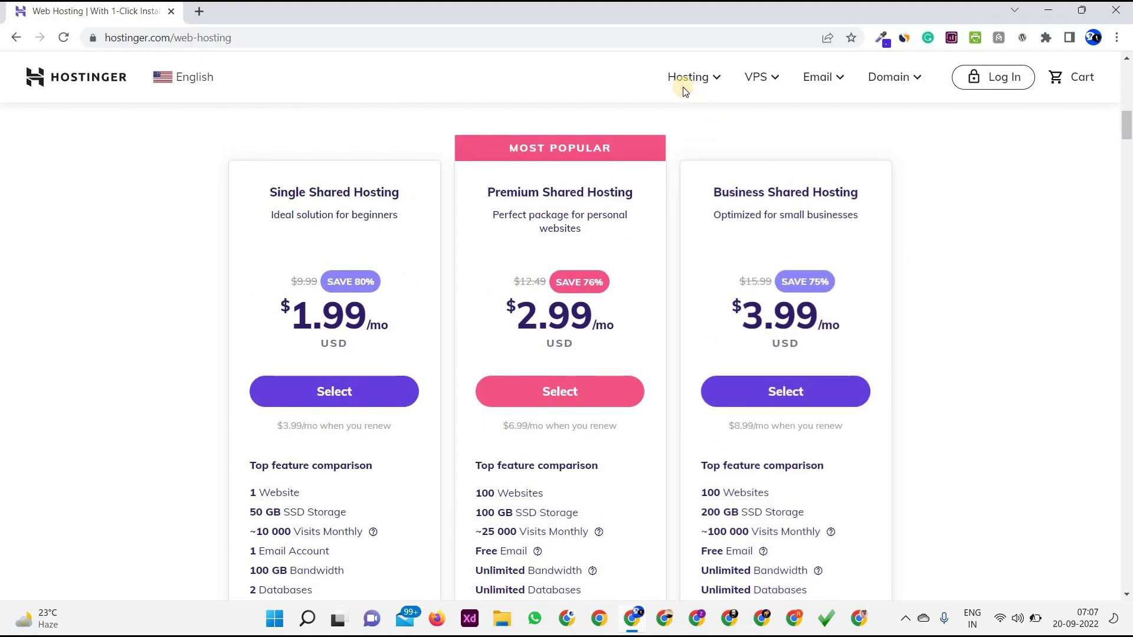
pyautogui.click(717, 81)
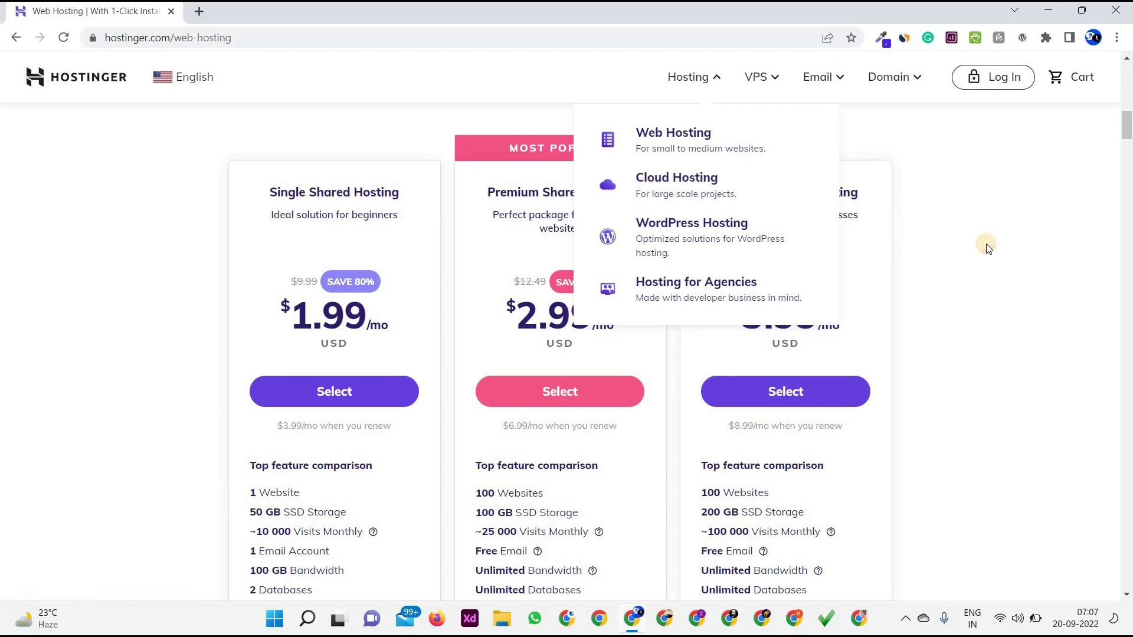
pyautogui.scroll(-2, 986, 246)
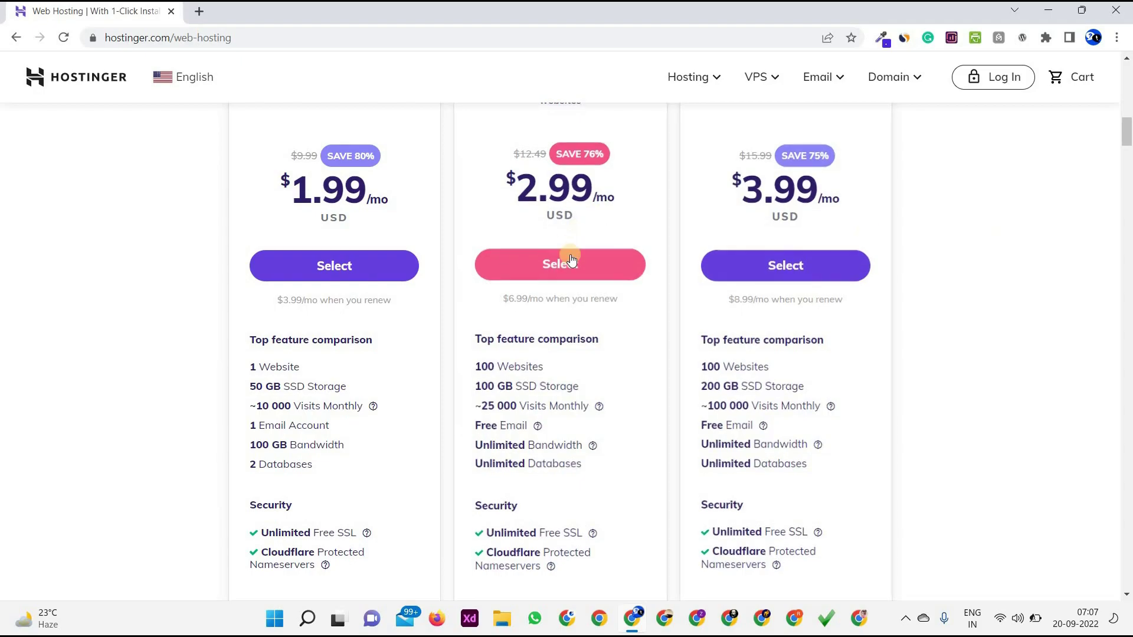
pyautogui.click(569, 259)
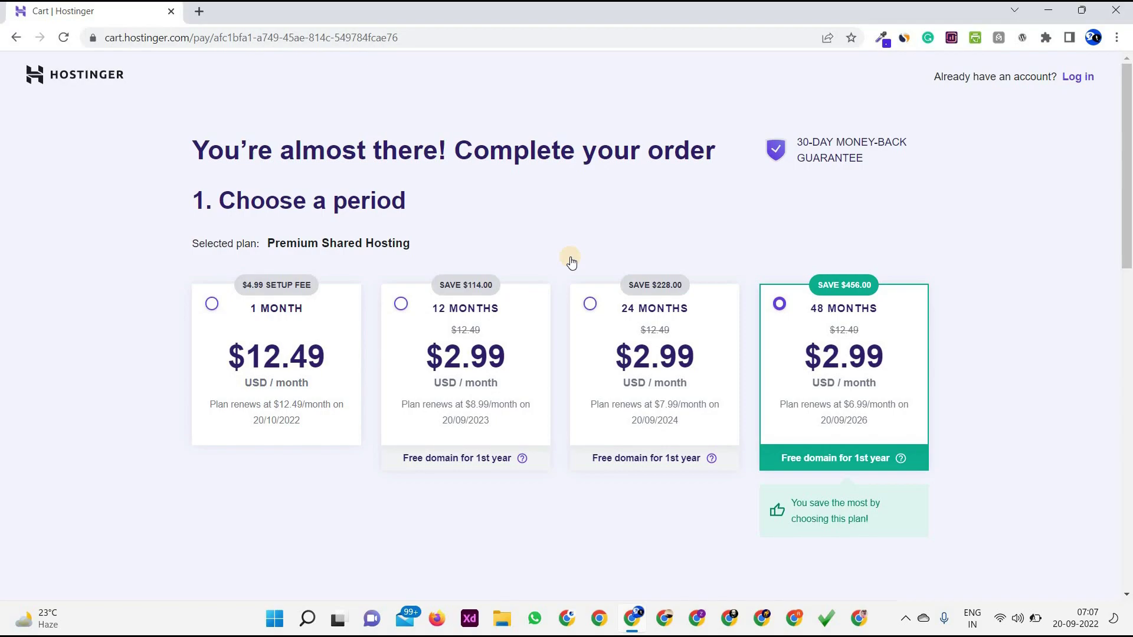
# - Review the order page's billing periods, account creation section, payment methods and price summary for the selected plan
pyautogui.scroll(-4, 572, 262)
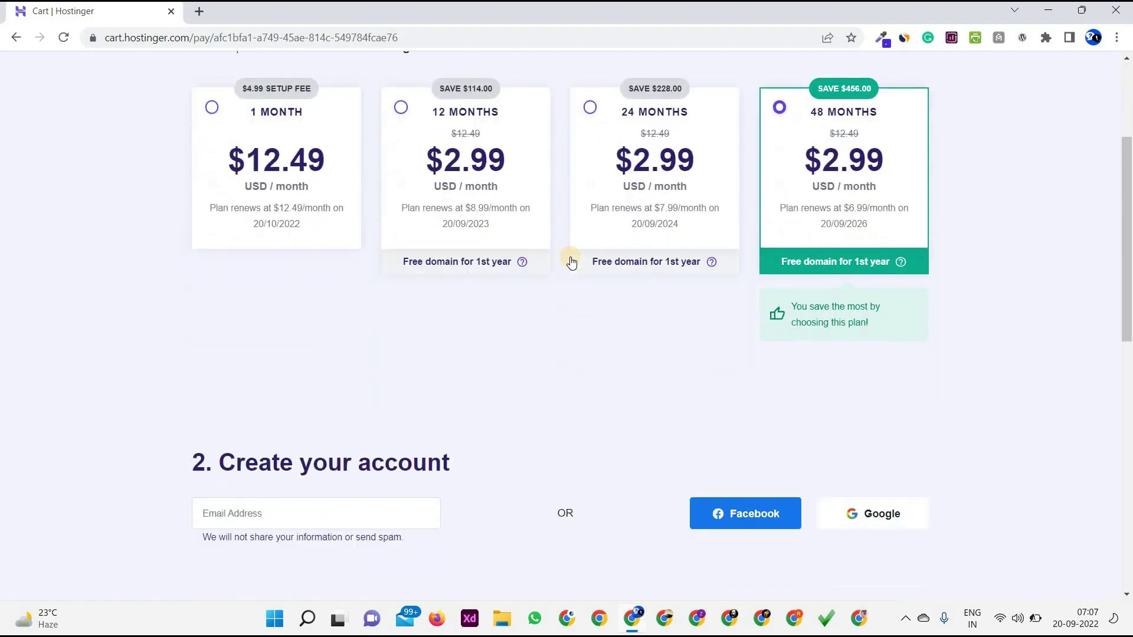
pyautogui.scroll(2, 571, 262)
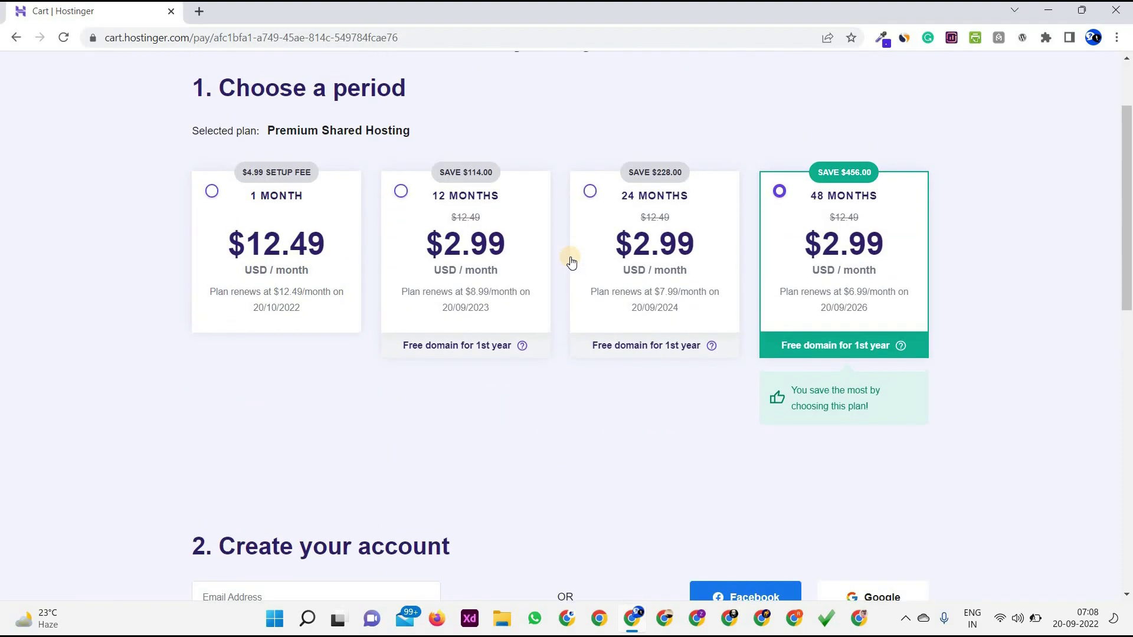
pyautogui.scroll(-10, 572, 262)
pyautogui.scroll(-3, 571, 262)
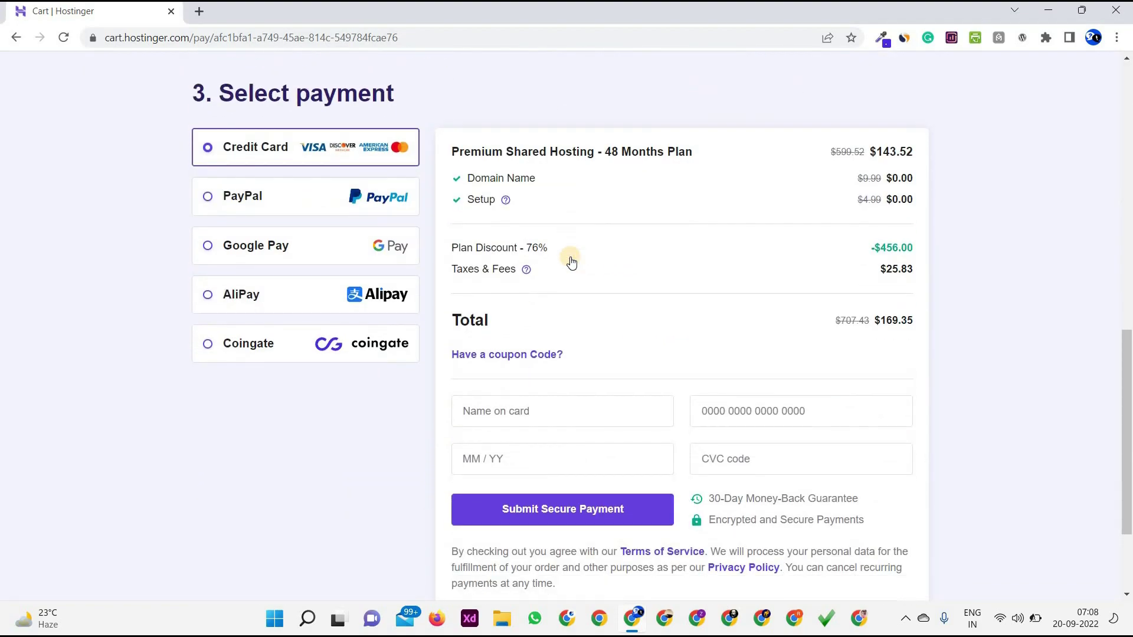
pyautogui.scroll(1, 571, 262)
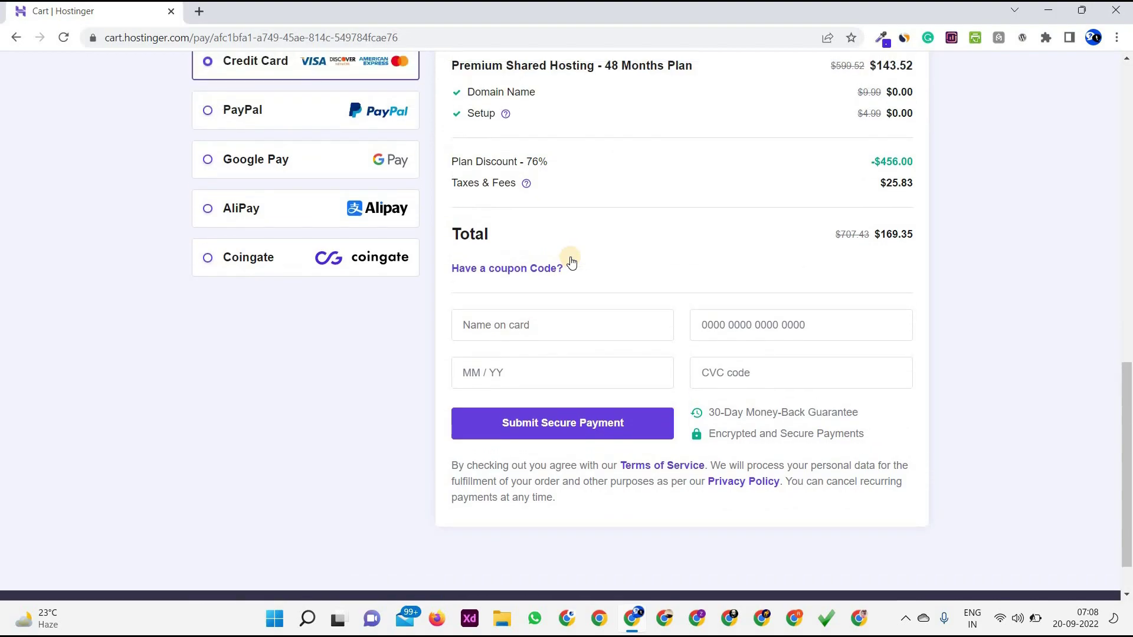
pyautogui.scroll(15, 571, 262)
pyautogui.hscroll(-5, 413, 267)
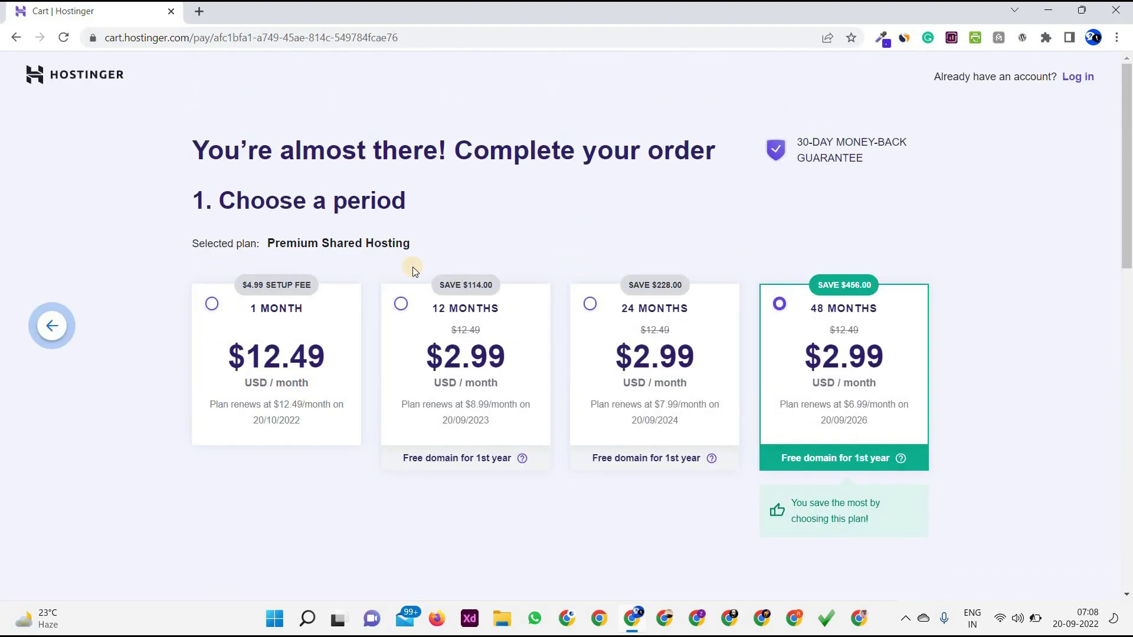
pyautogui.scroll(10, 413, 267)
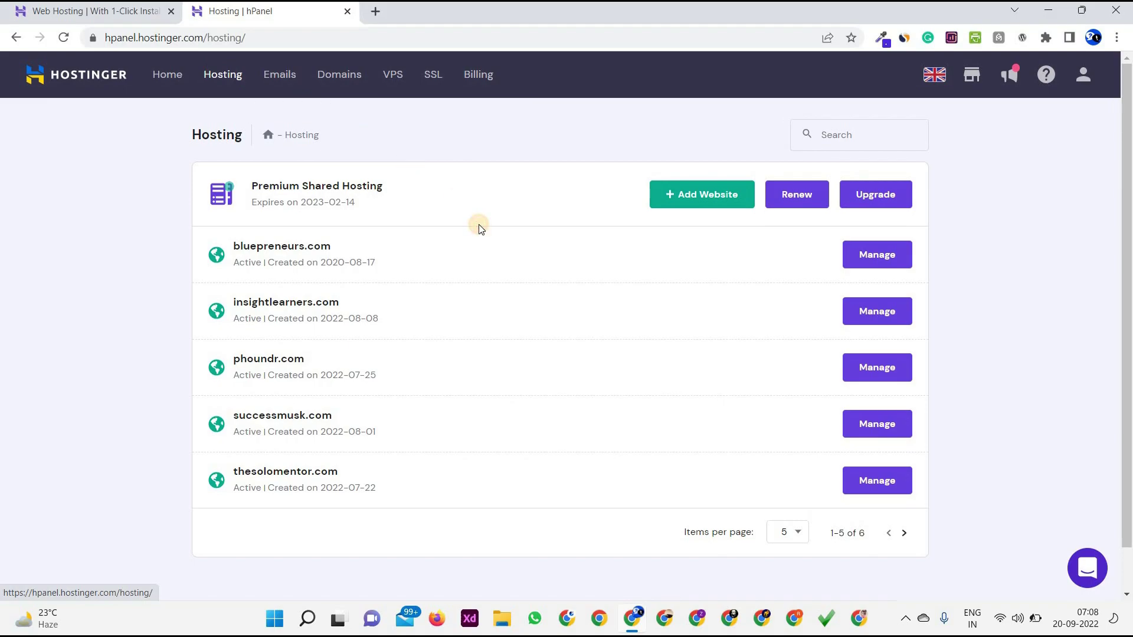
# - Set the hosting account's website list to show 50 items per page
pyautogui.scroll(-2, 708, 442)
pyautogui.click(789, 487)
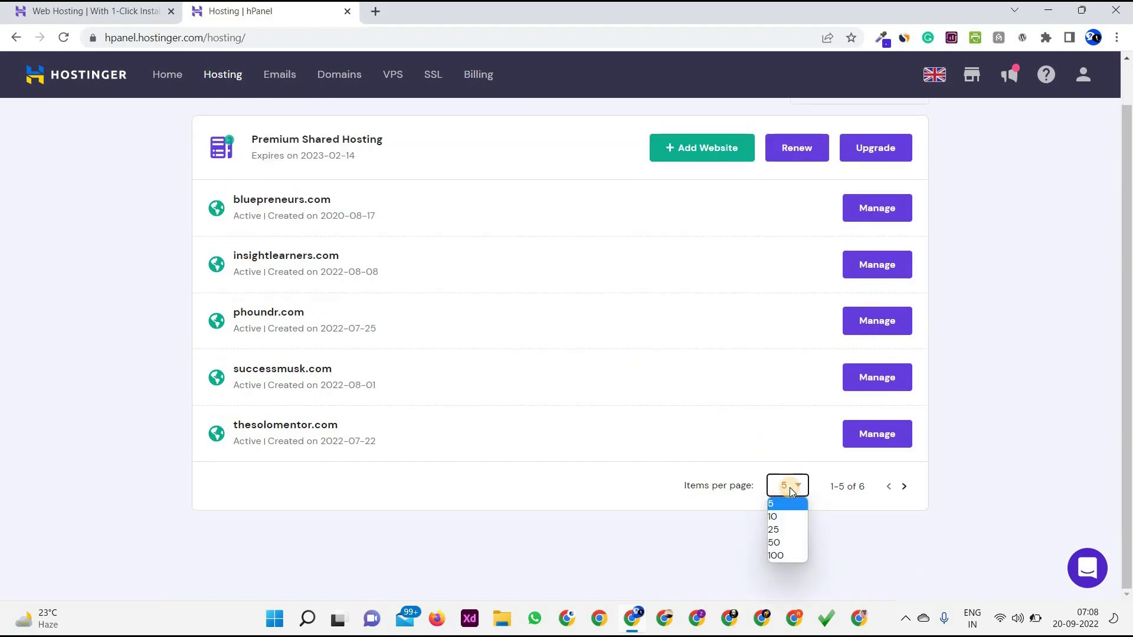
pyautogui.click(788, 544)
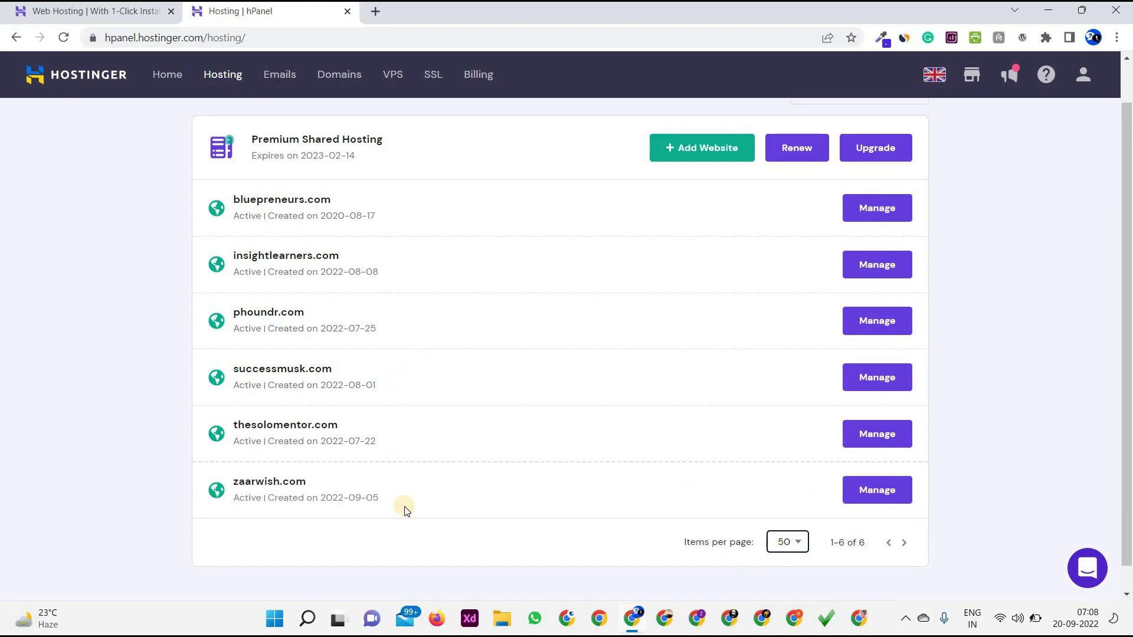
pyautogui.click(23, 438)
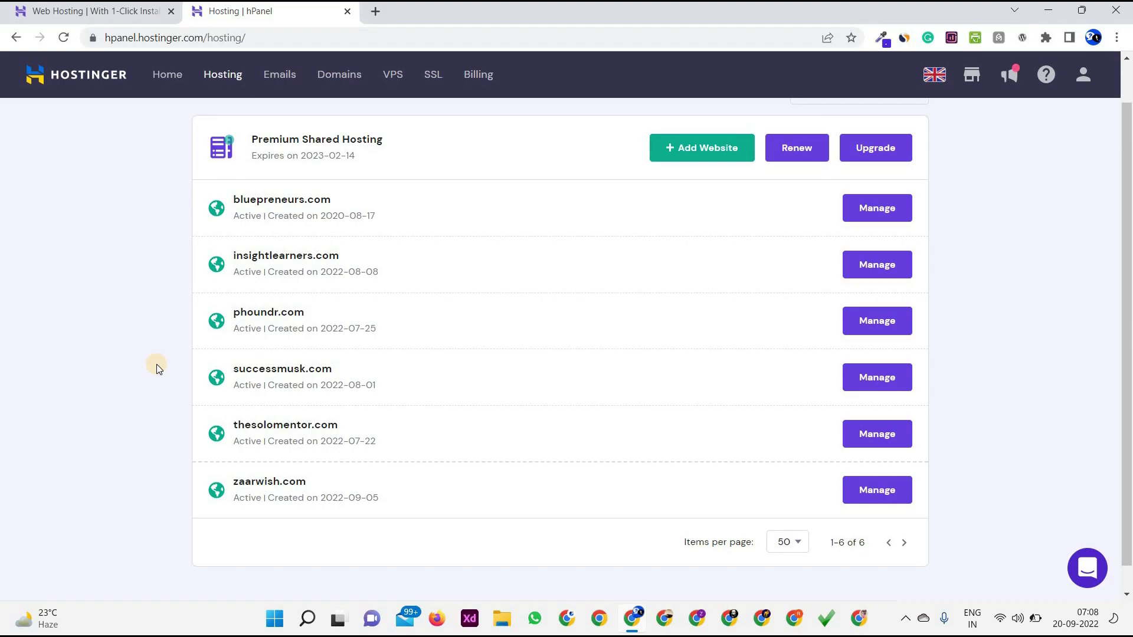
# - Open the management page of thesolomentor.com and go to its Auto Installer
pyautogui.scroll(1, 157, 364)
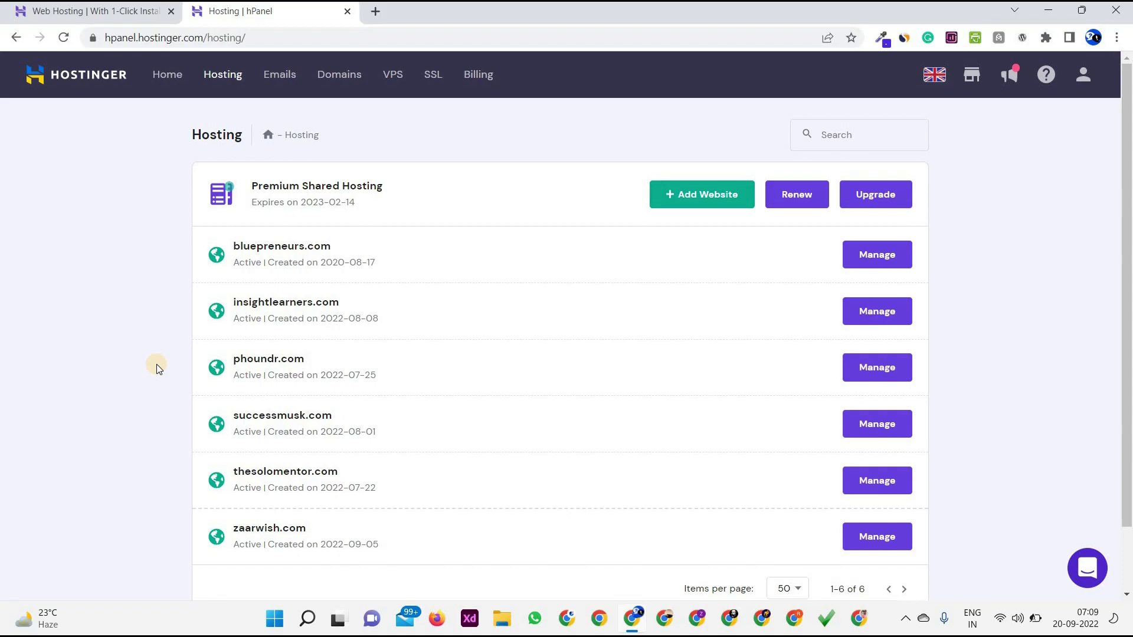
pyautogui.scroll(-1, 553, 377)
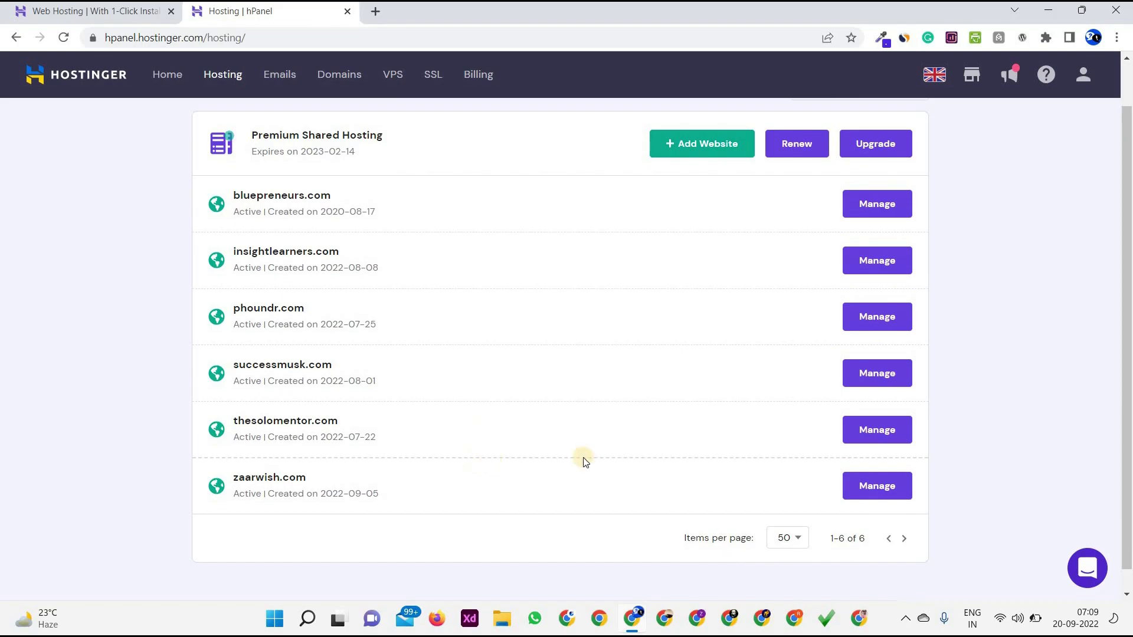
pyautogui.click(888, 442)
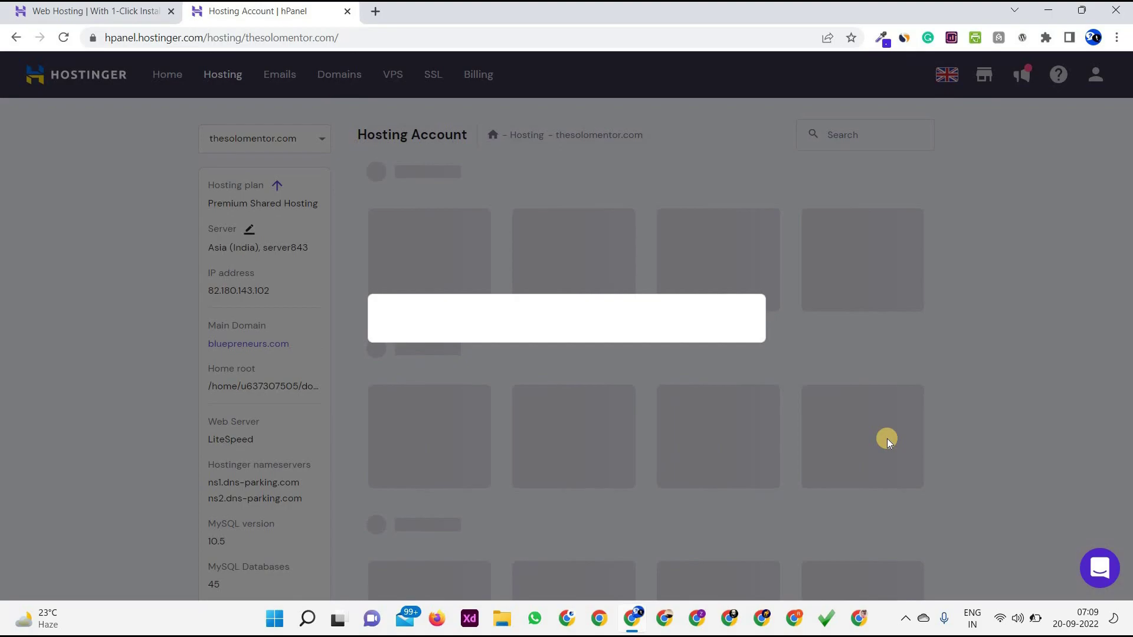
pyautogui.scroll(-10, 887, 440)
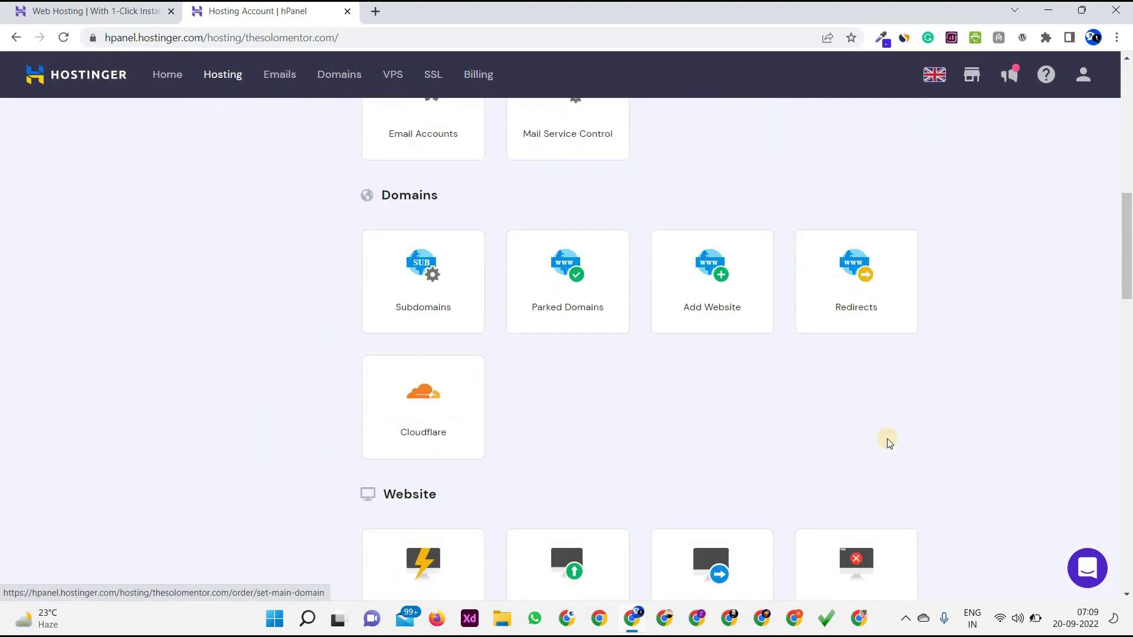
pyautogui.scroll(-5, 888, 439)
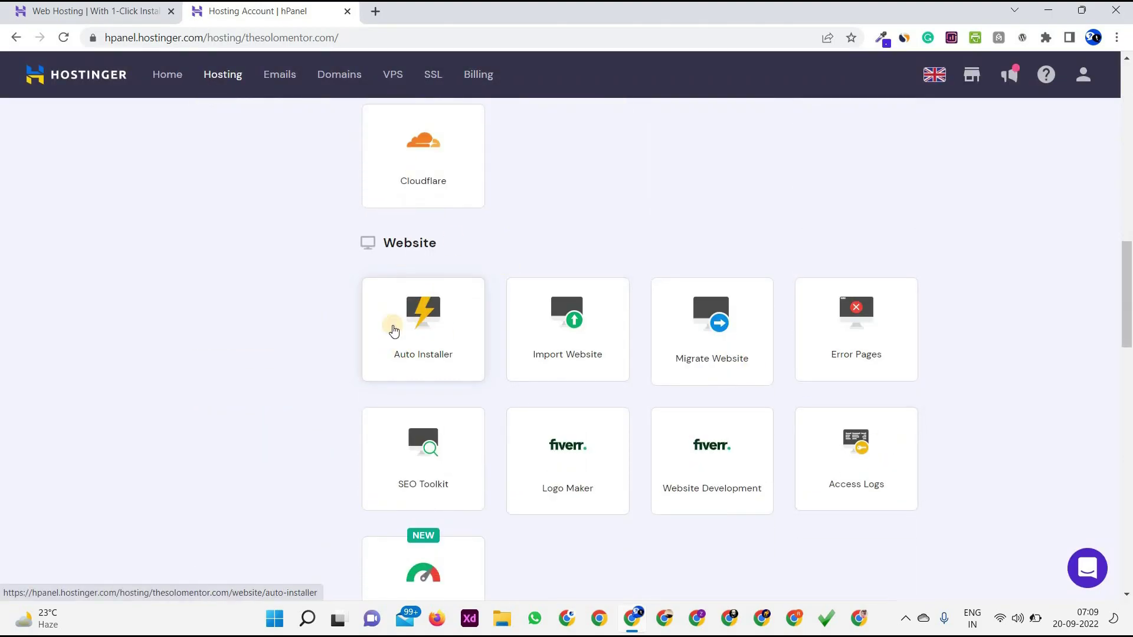
pyautogui.click(427, 321)
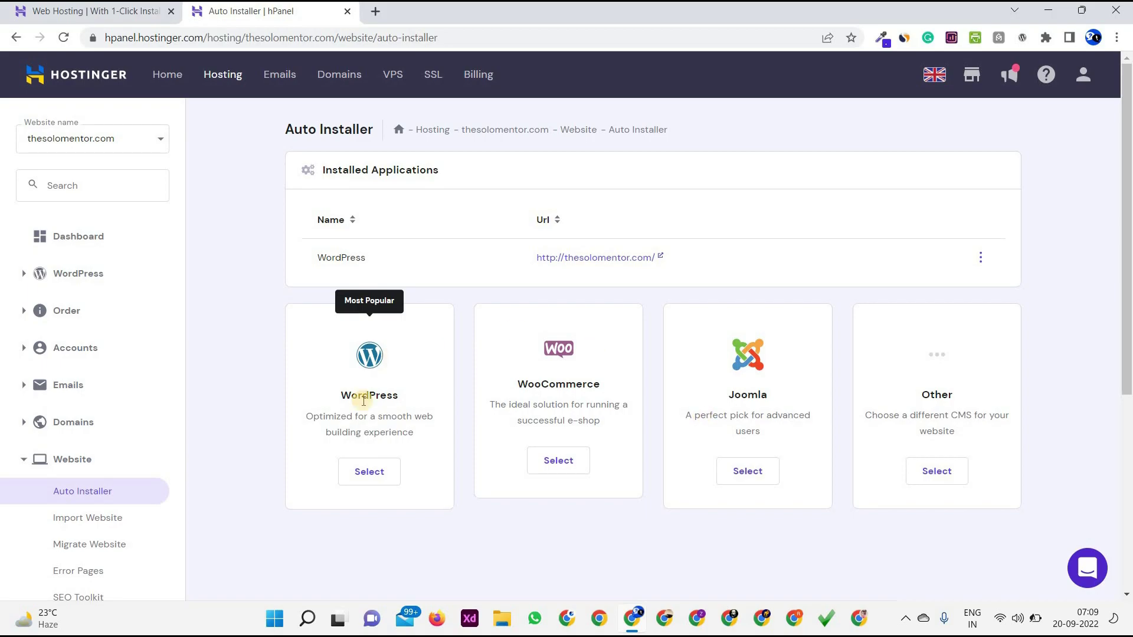
# - Examine the WordPress installation form for thesolomentor.com, including its advanced options, and close it without installing
pyautogui.click(366, 464)
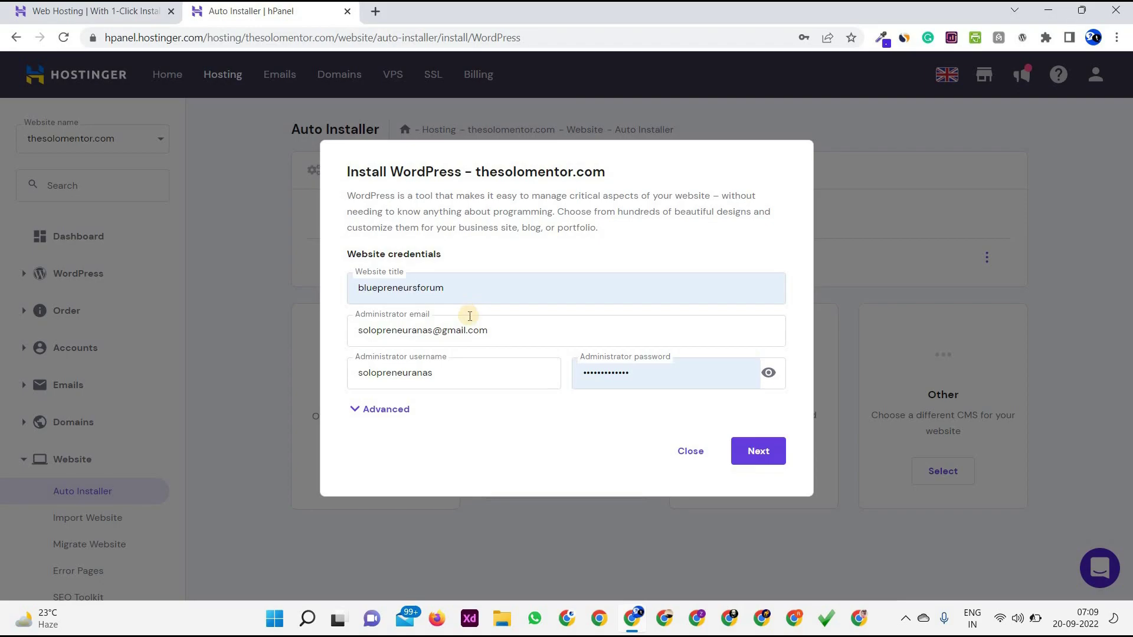
pyautogui.click(395, 412)
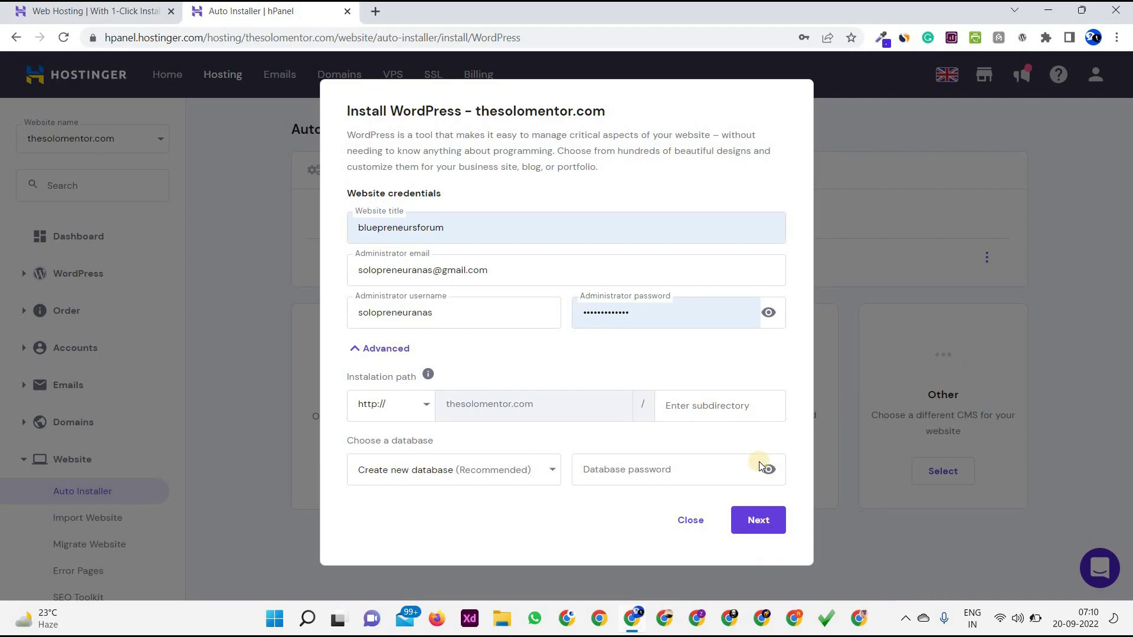
pyautogui.click(690, 521)
pyautogui.click(682, 452)
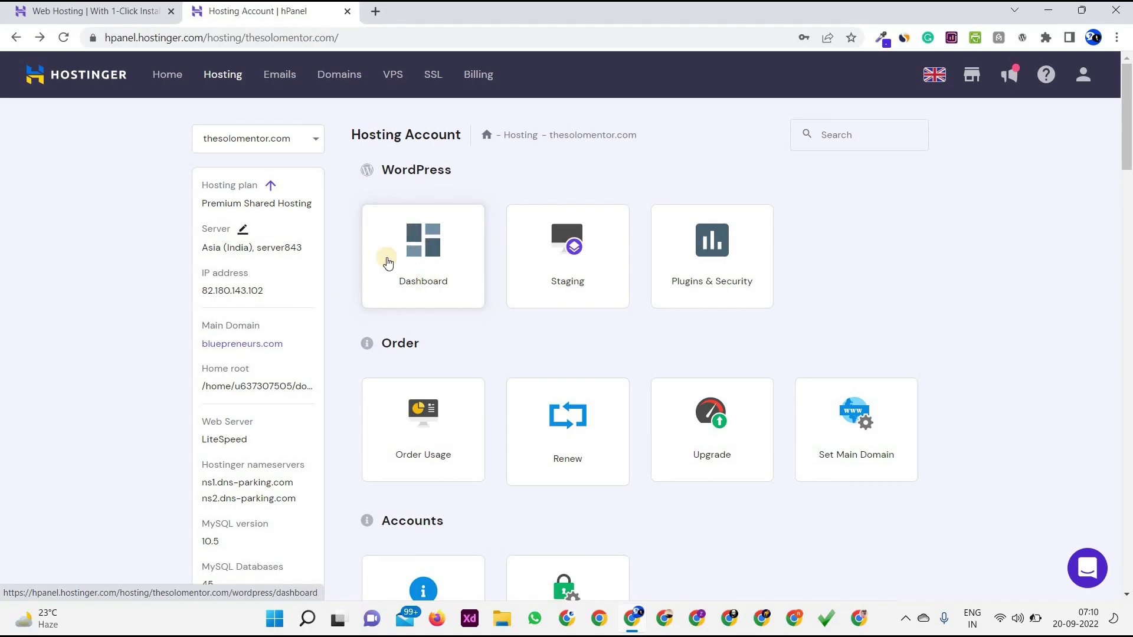
# - Open the WordPress dashboard section of thesolomentor.com's hosting account
pyautogui.click(430, 242)
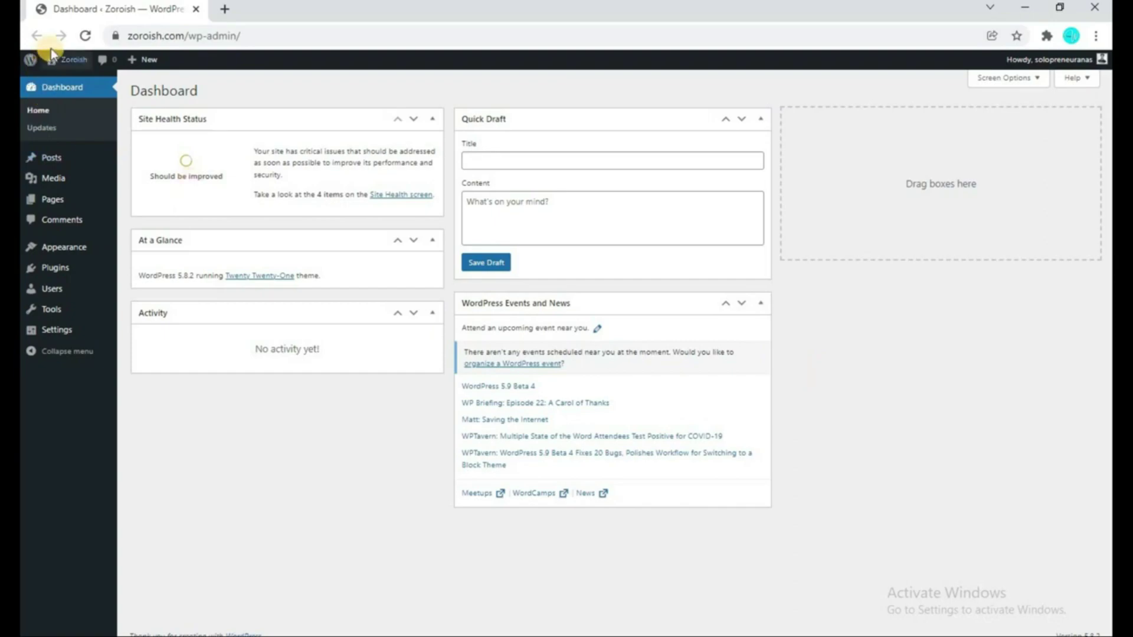
# - Open the Zoroish site's front page in a separate tab, look it over and return to the WordPress dashboard
pyautogui.moveTo(59, 60)
pyautogui.rightClick(59, 82)
pyautogui.click(88, 91)
pyautogui.click(279, 13)
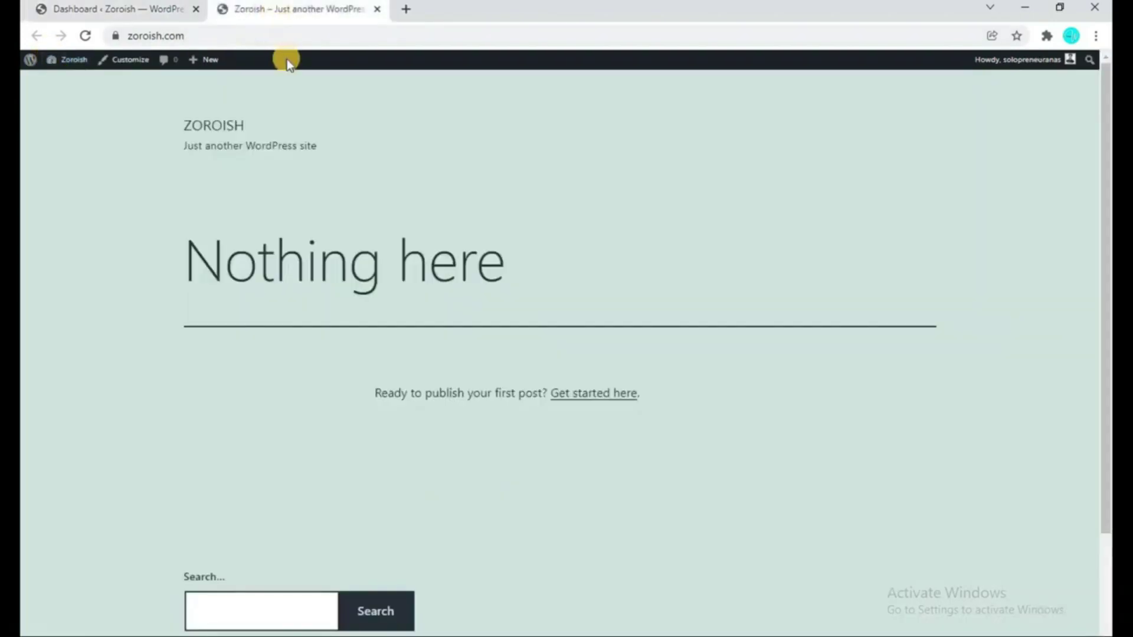
pyautogui.scroll(-2, 263, 300)
pyautogui.scroll(2, 263, 300)
pyautogui.click(132, 11)
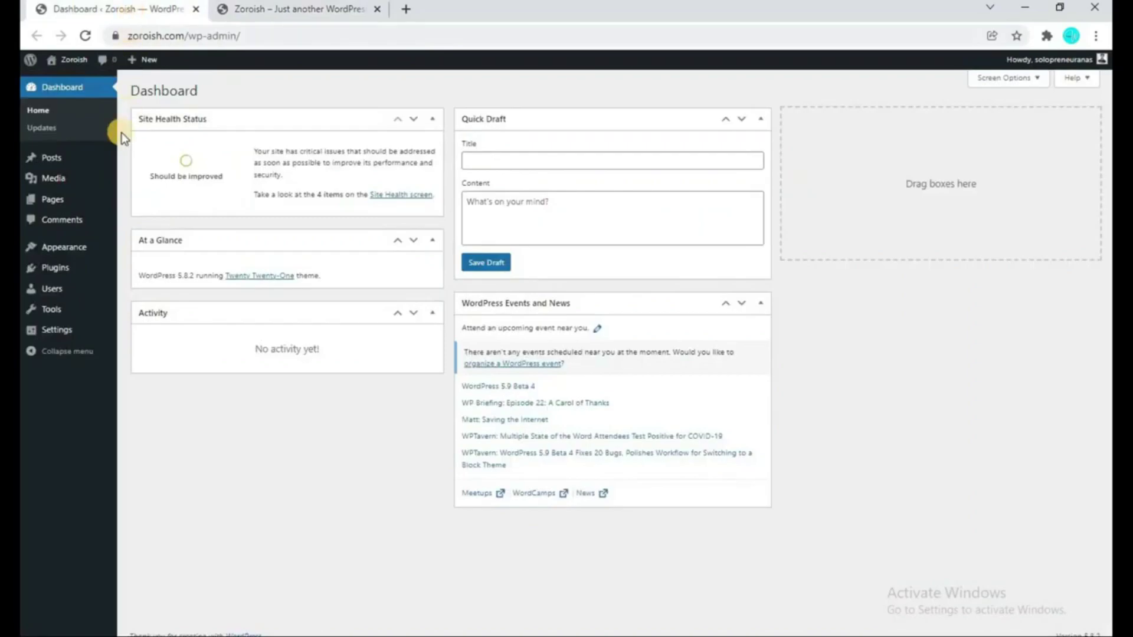
# - Install the Astra theme from the popular WordPress themes, activate it and dismiss the activation notice
pyautogui.moveTo(83, 251)
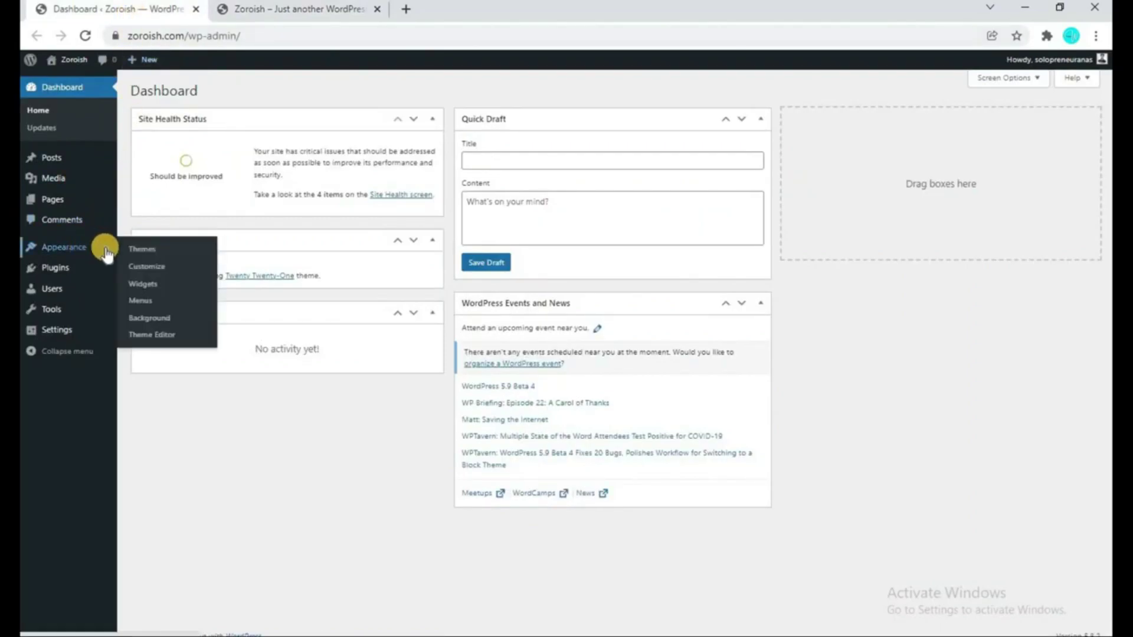
pyautogui.click(167, 253)
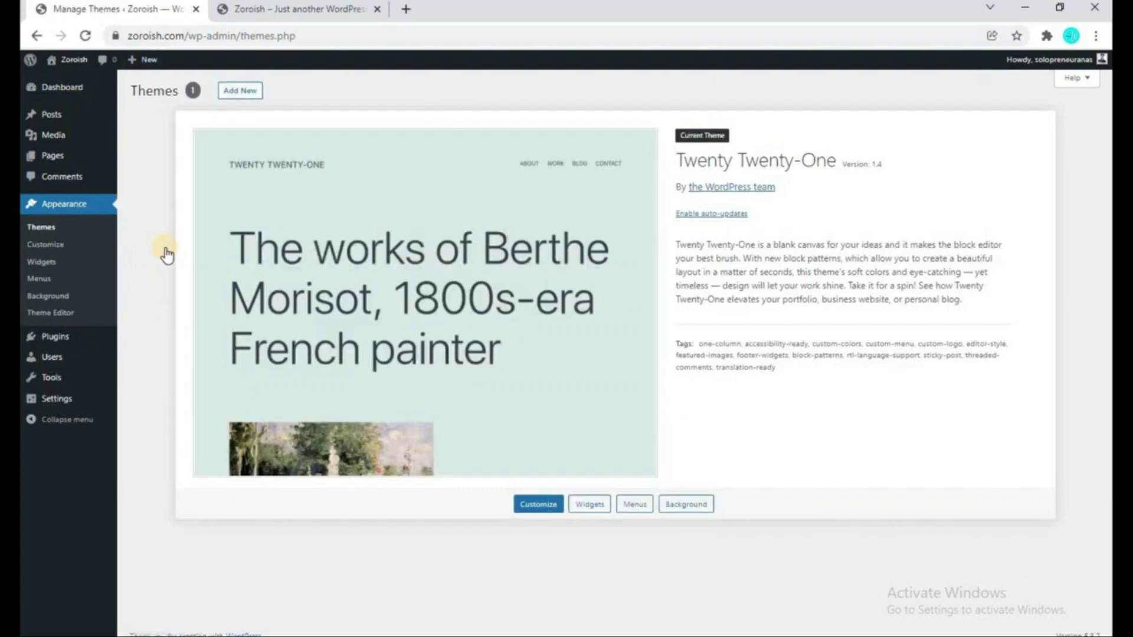
pyautogui.click(238, 91)
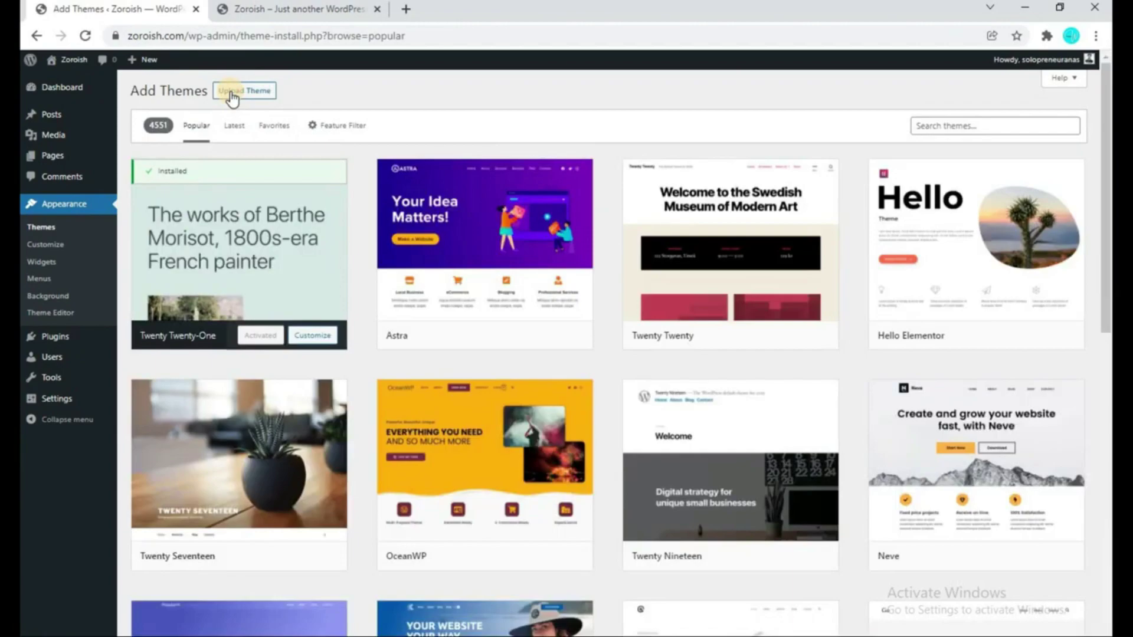
pyautogui.moveTo(466, 233)
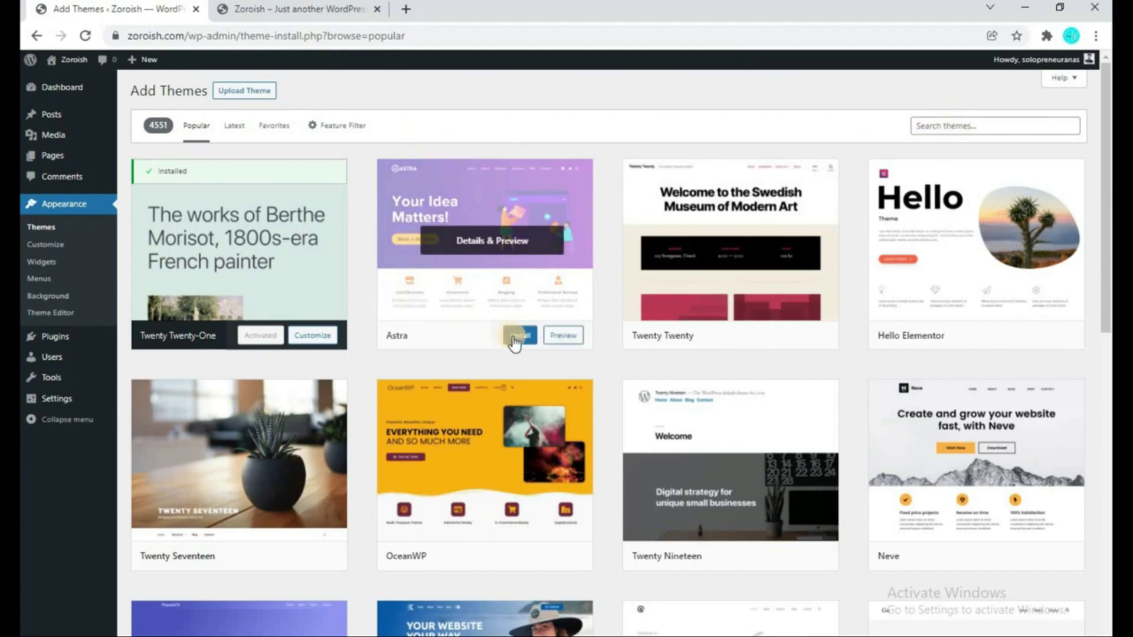
pyautogui.click(518, 340)
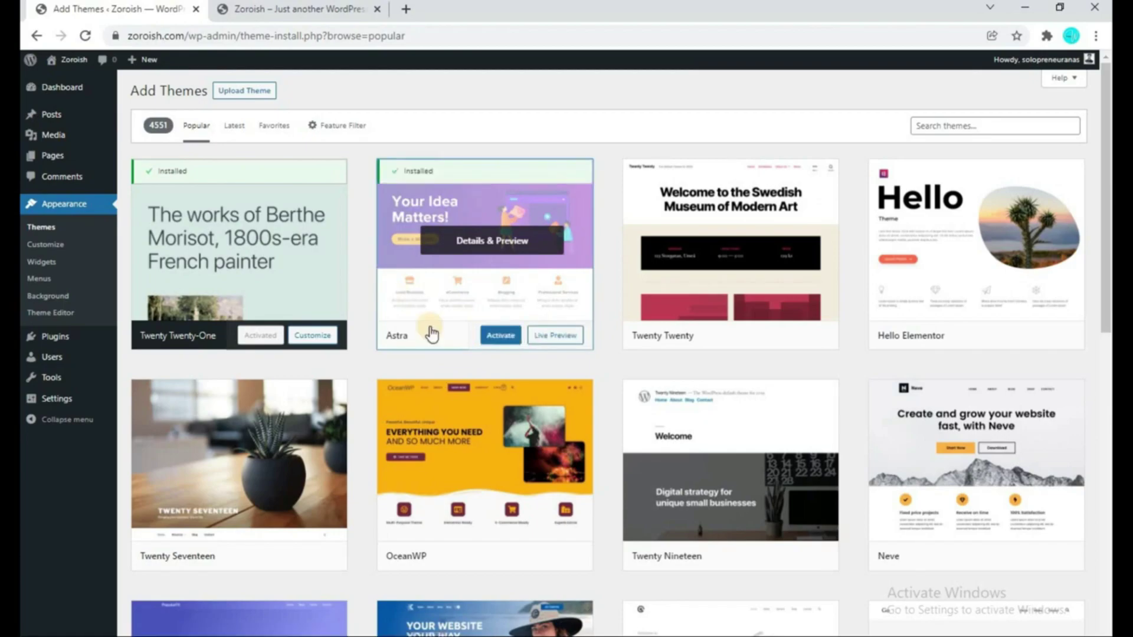
pyautogui.click(500, 336)
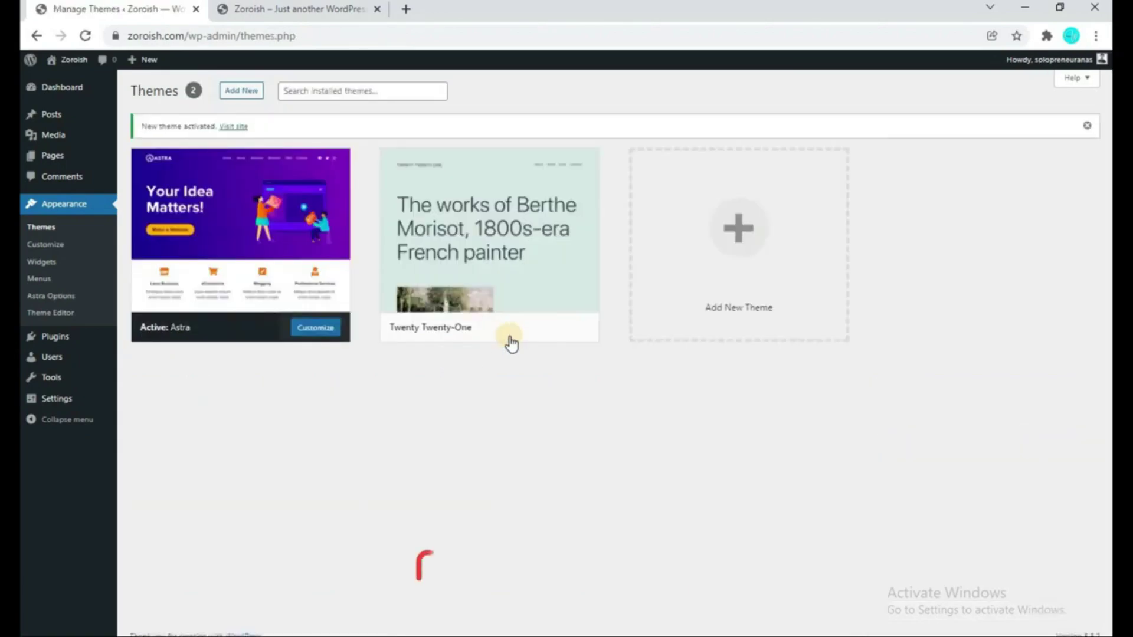
pyautogui.click(1087, 126)
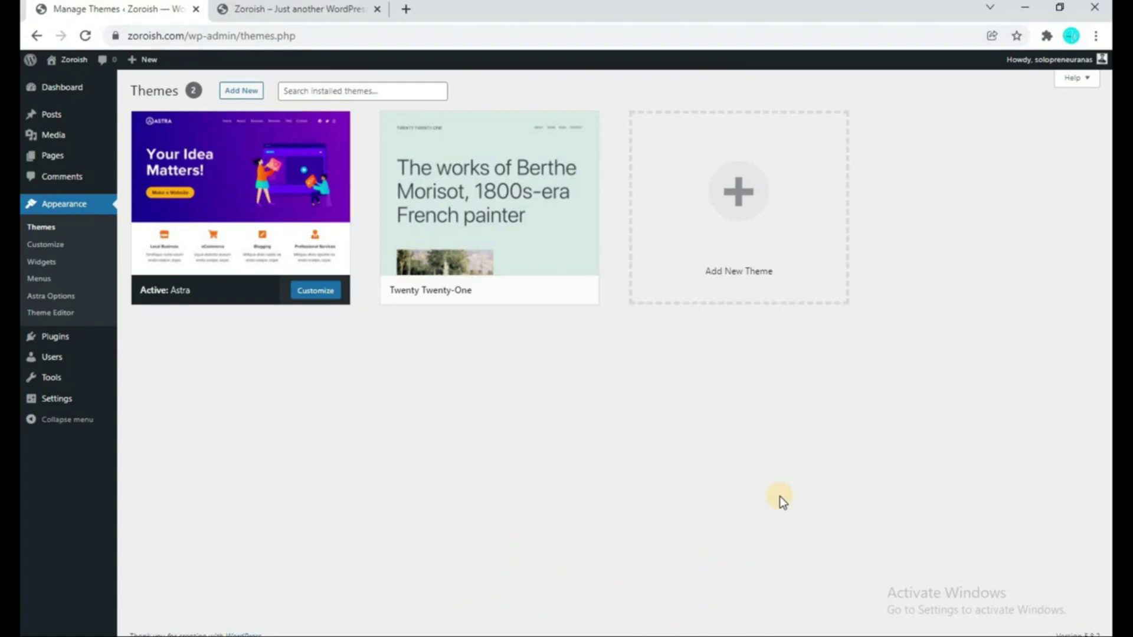
# - Open the theme details of the active Astra theme
pyautogui.click(276, 209)
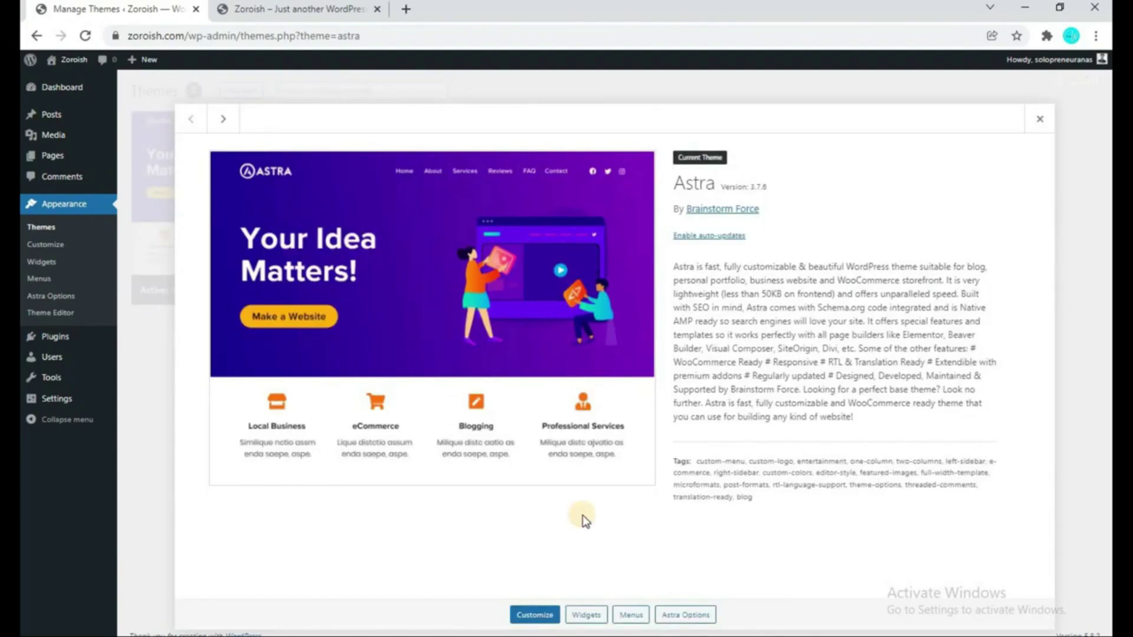
# - Open the Astra theme options and install the Starter Templates importer plugin
pyautogui.click(691, 617)
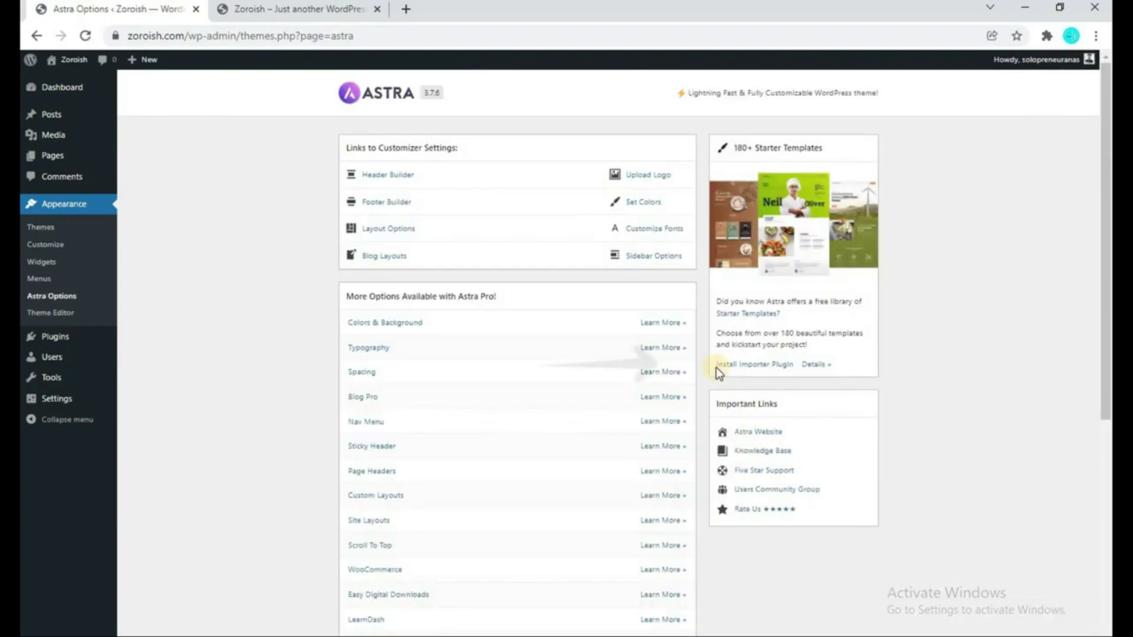
pyautogui.click(778, 368)
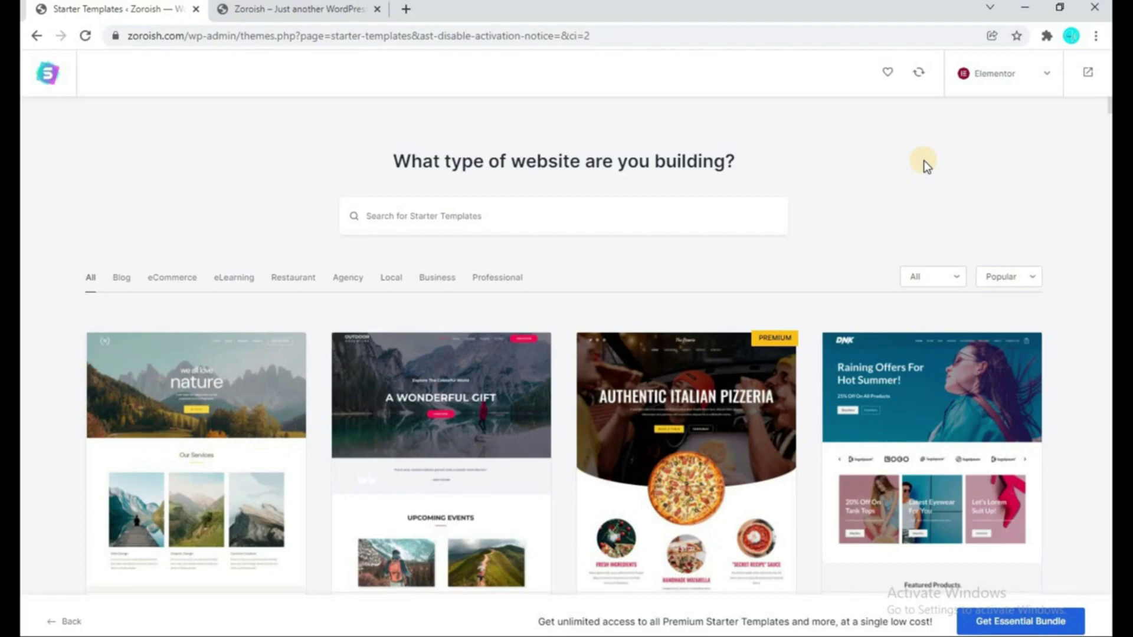
# - Browse the starter templates by category, including eCommerce, Restaurant, Agency and Professional
pyautogui.click(173, 281)
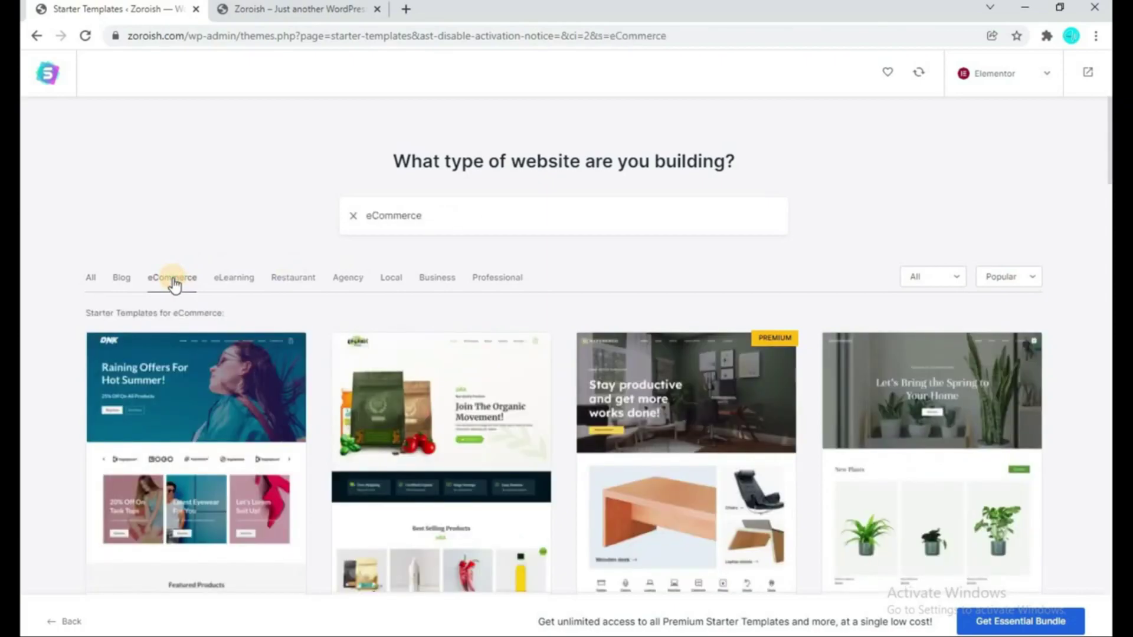
pyautogui.click(301, 288)
pyautogui.click(363, 287)
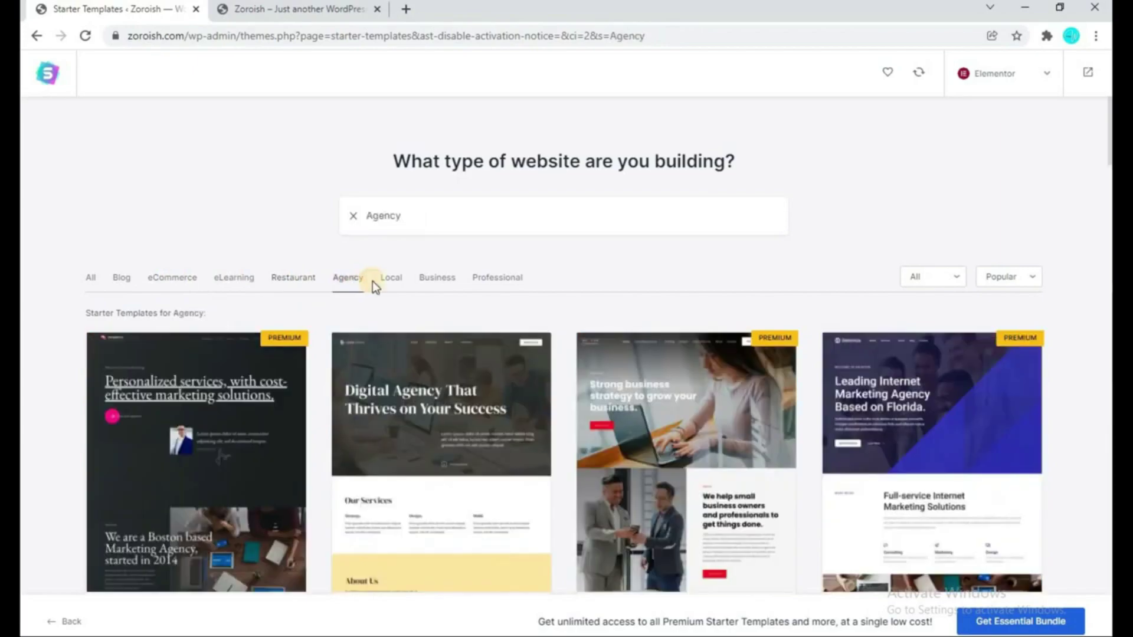
pyautogui.click(503, 286)
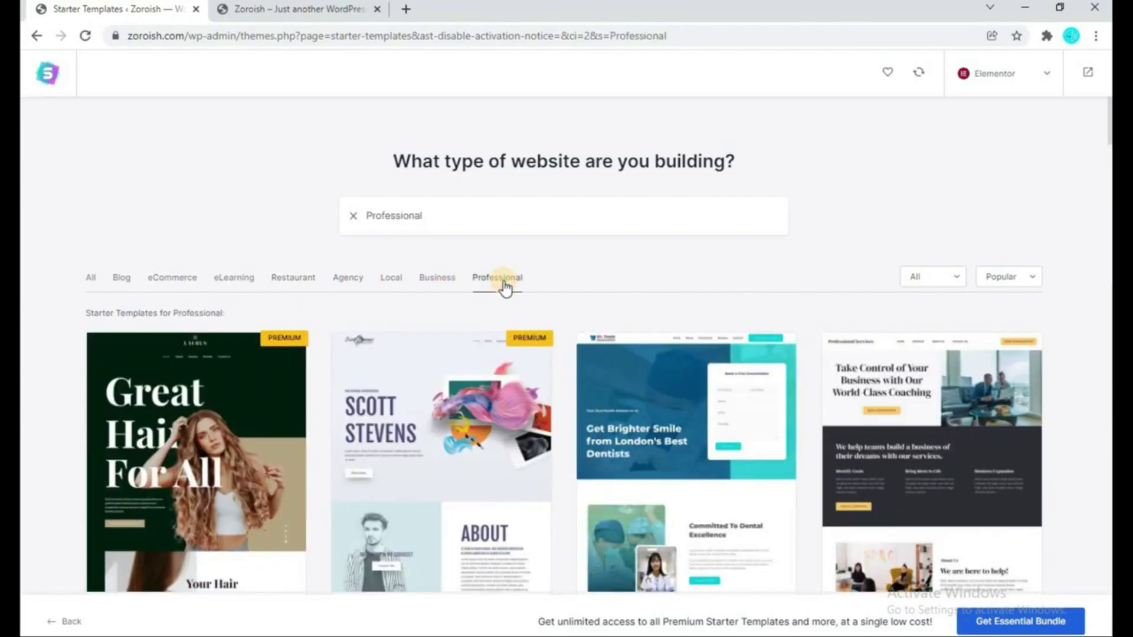
pyautogui.click(159, 282)
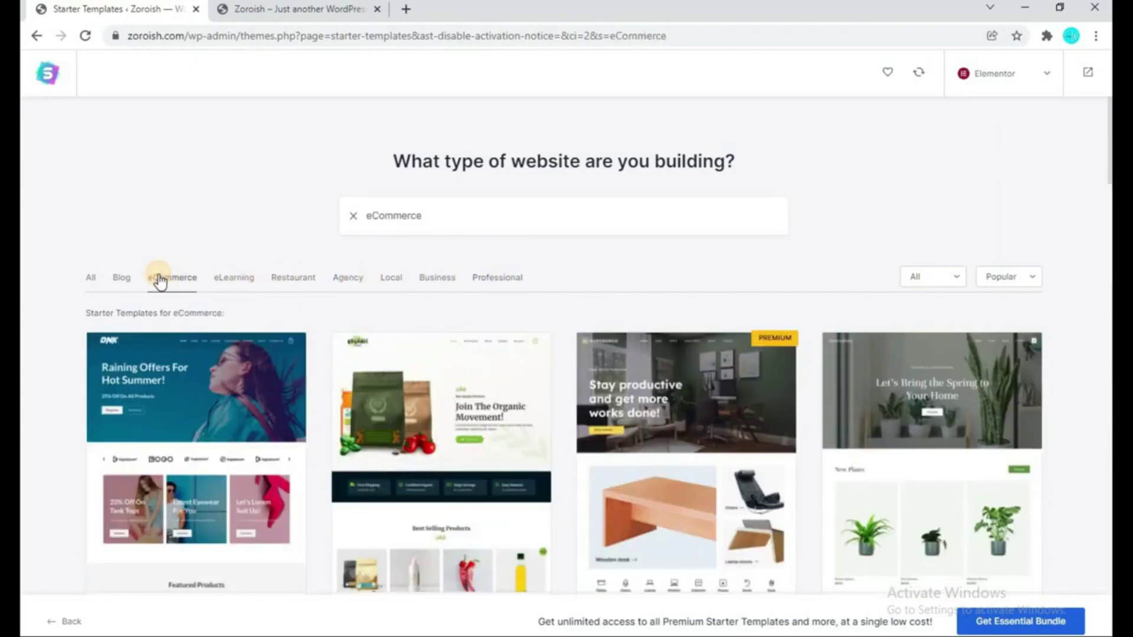
# - Search the starter templates for "portfolio" and select the Freelance Voice-over Artist template
pyautogui.moveTo(438, 214); pyautogui.dragTo(346, 214)
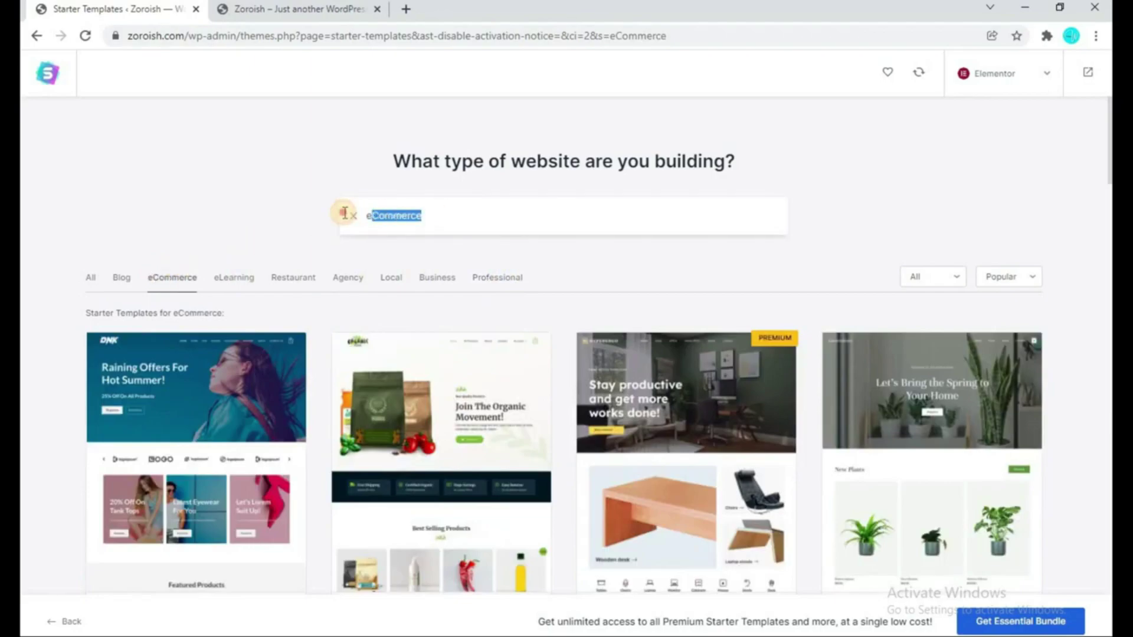
pyautogui.write('po')
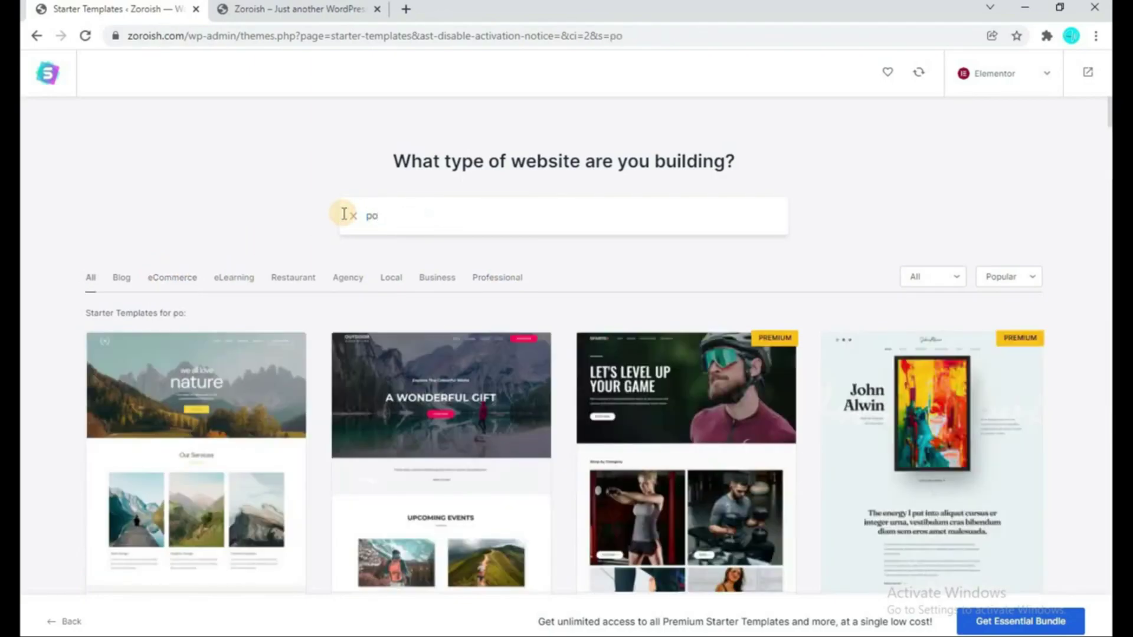
pyautogui.write('rtfolio')
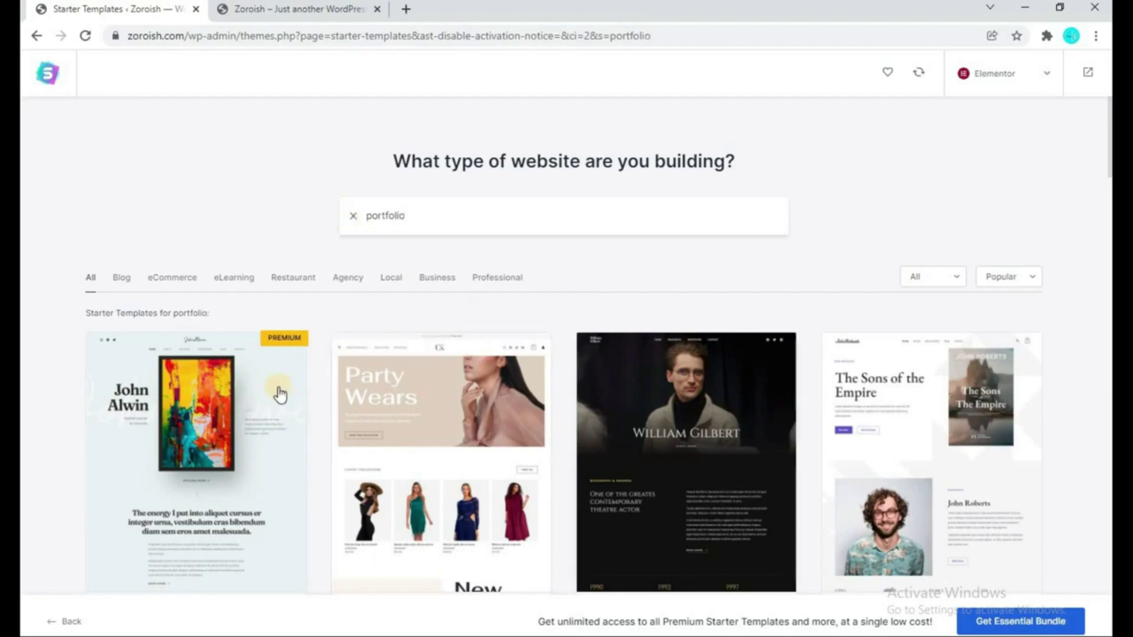
pyautogui.scroll(-1, 879, 425)
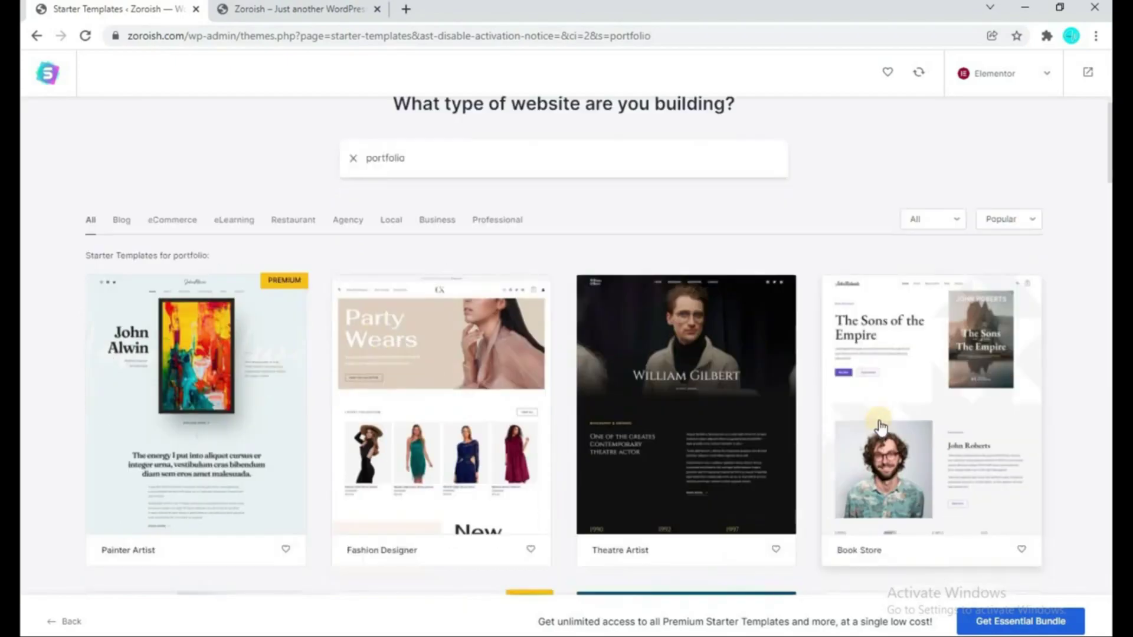
pyautogui.scroll(-3, 880, 425)
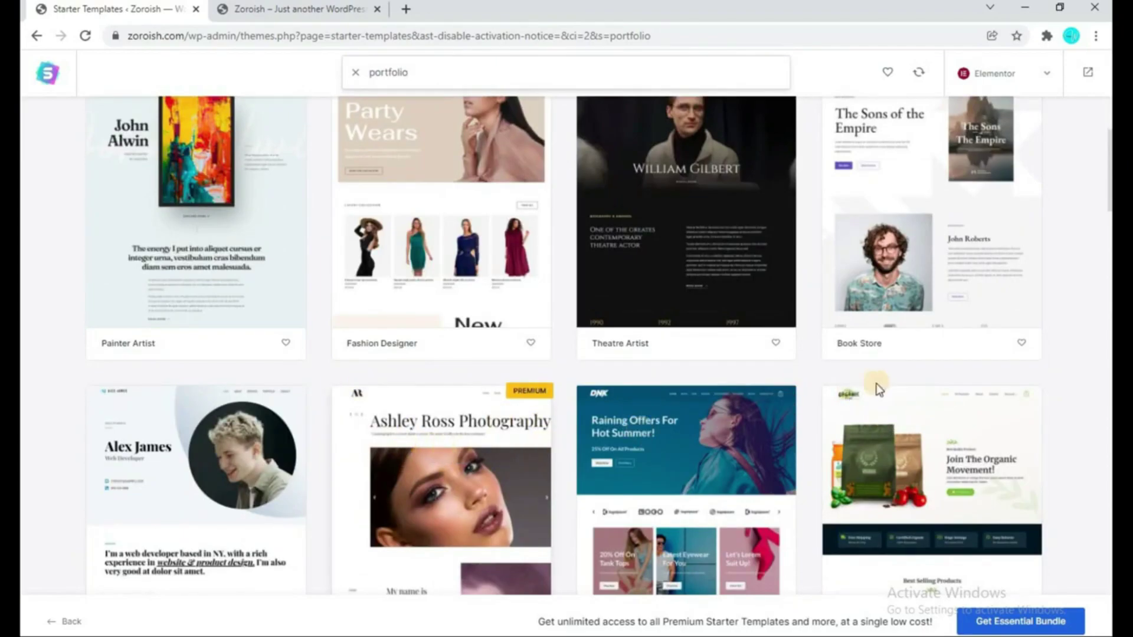
pyautogui.scroll(-9, 887, 380)
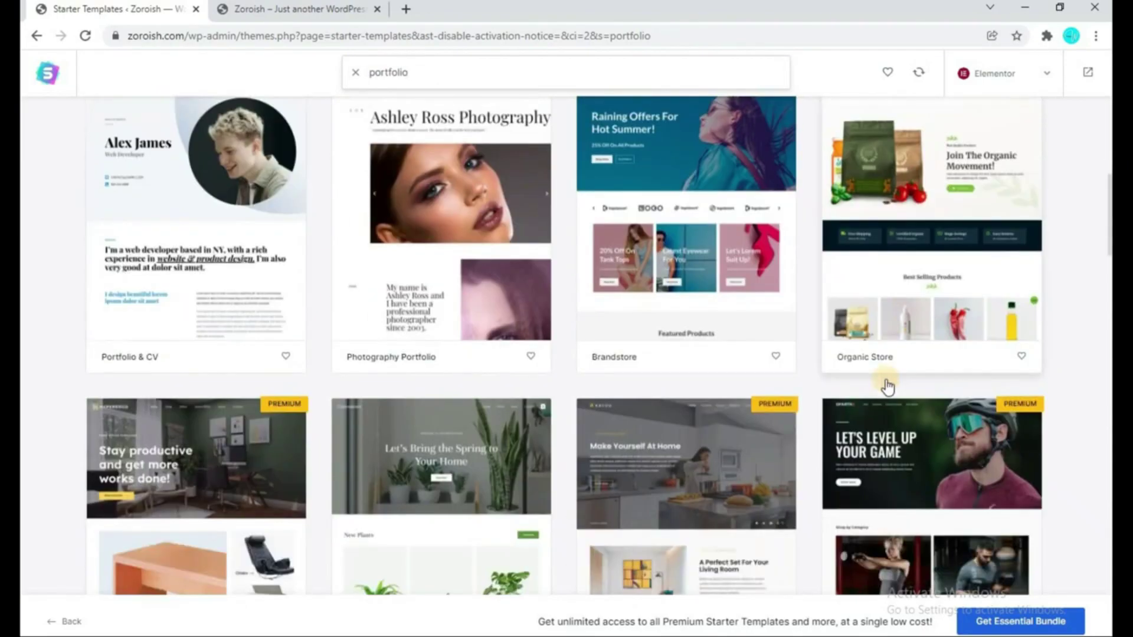
pyautogui.scroll(-11, 889, 385)
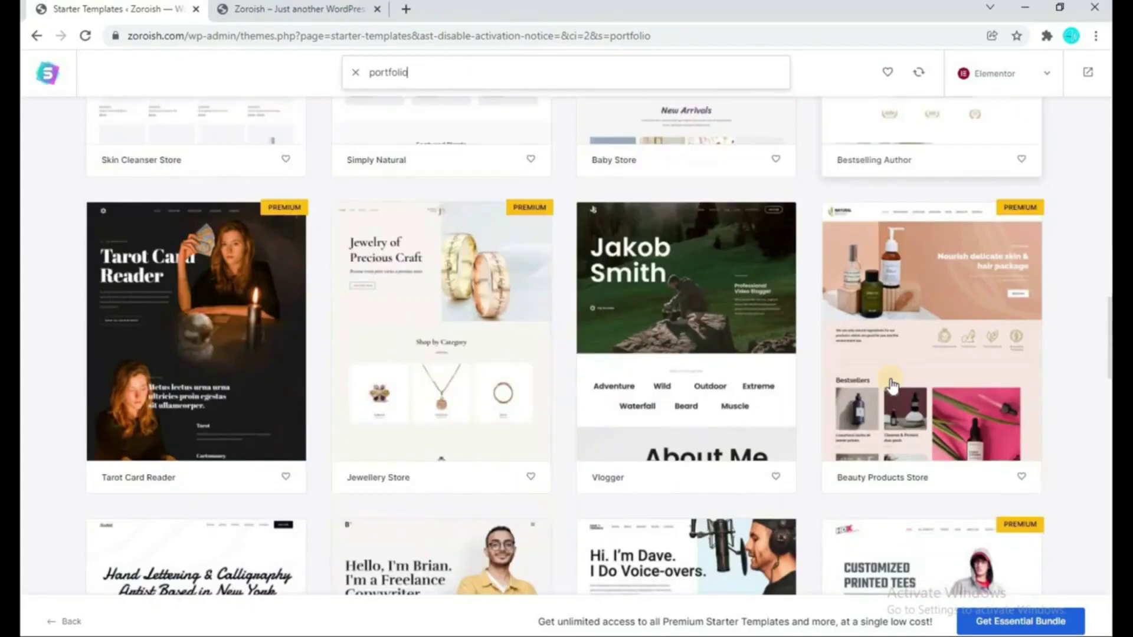
pyautogui.scroll(-5, 893, 385)
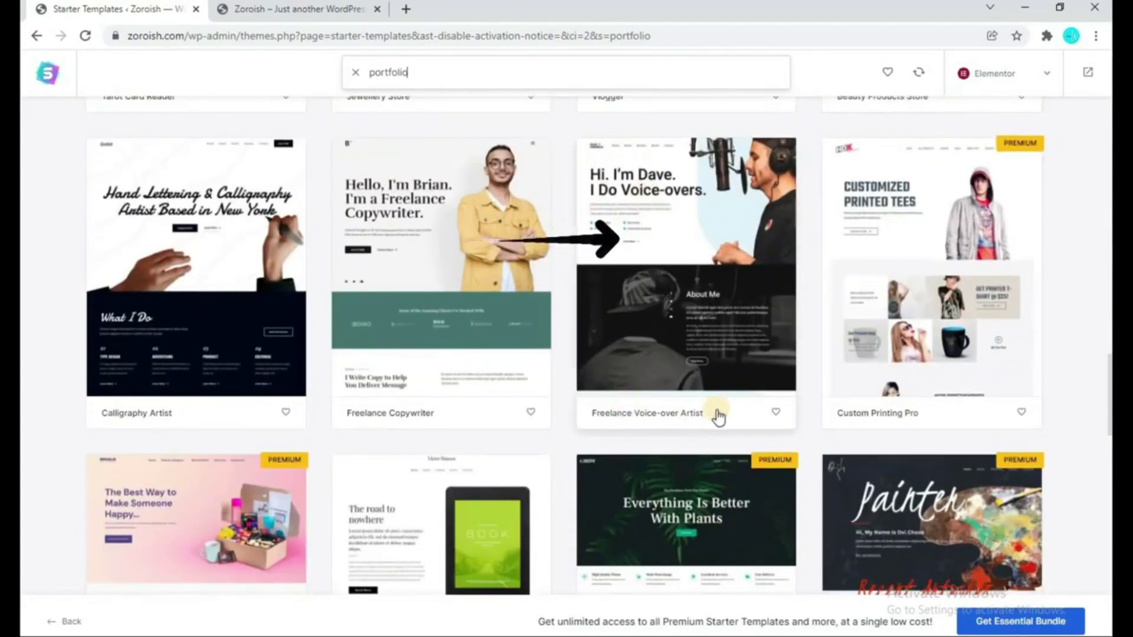
pyautogui.scroll(1, 790, 300)
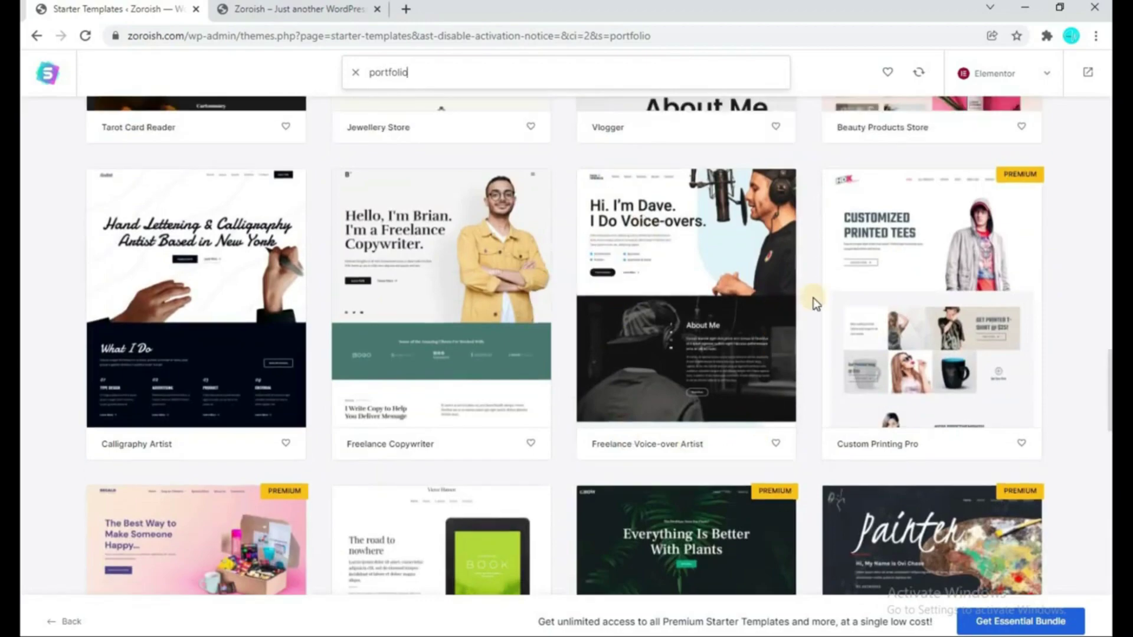
pyautogui.click(680, 278)
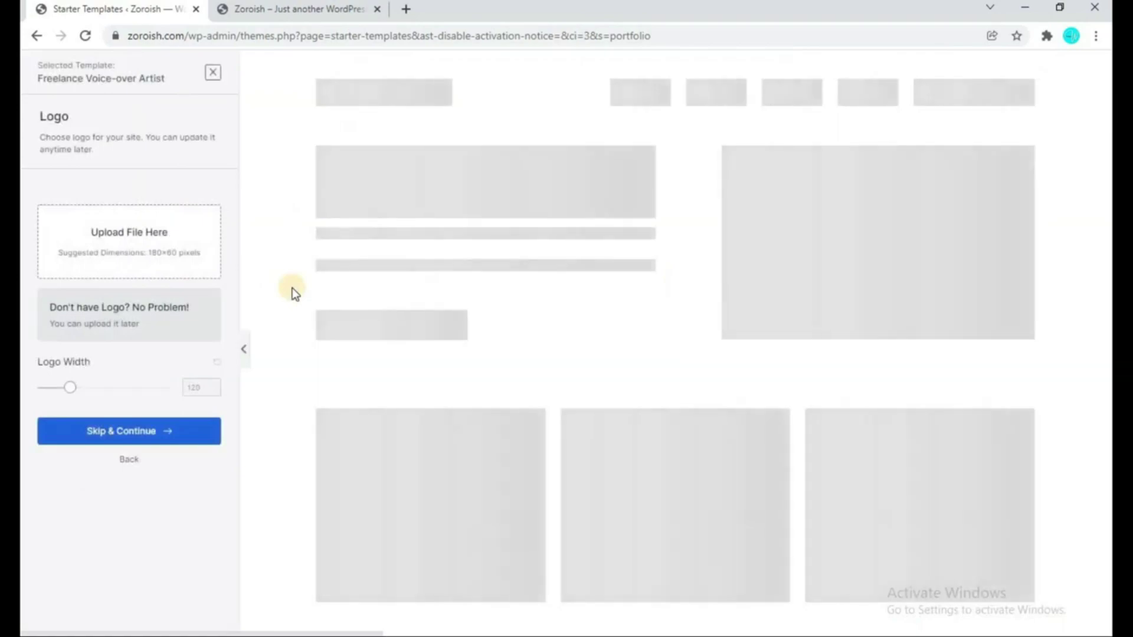
# - Skip the logo upload for the template, keep the default colors and apply the first alternative font pairing
pyautogui.click(79, 430)
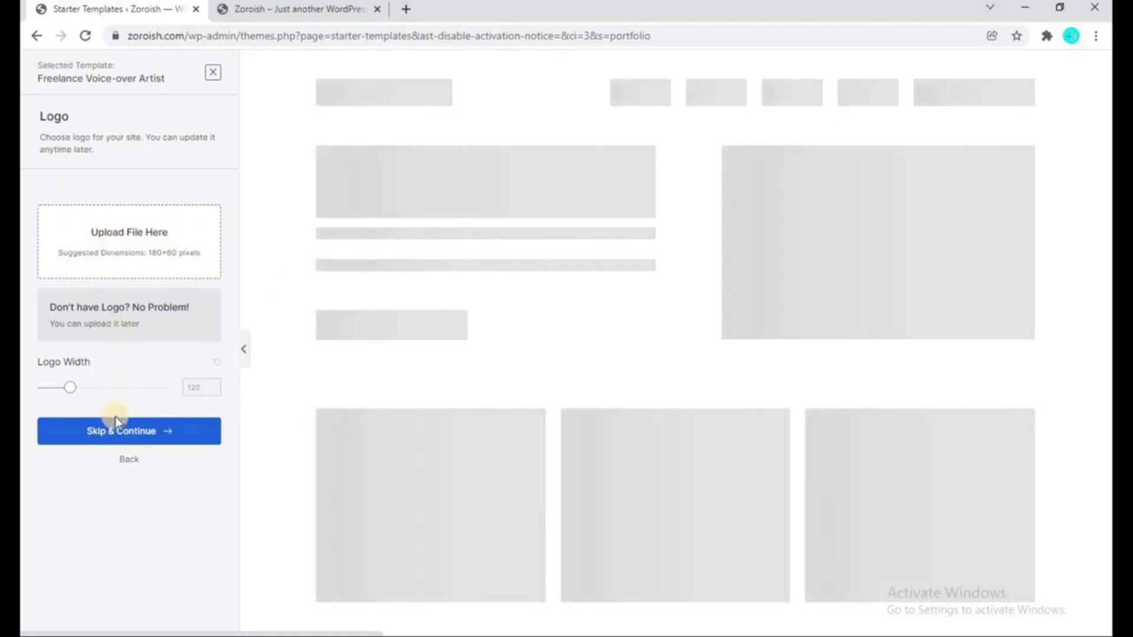
pyautogui.click(139, 431)
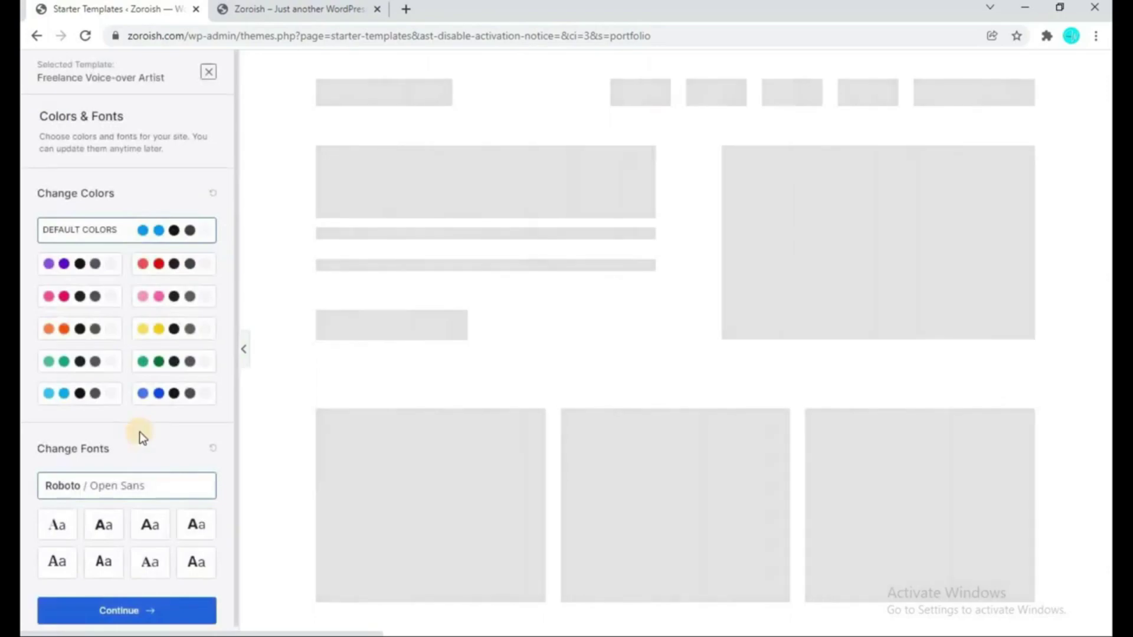
pyautogui.click(139, 399)
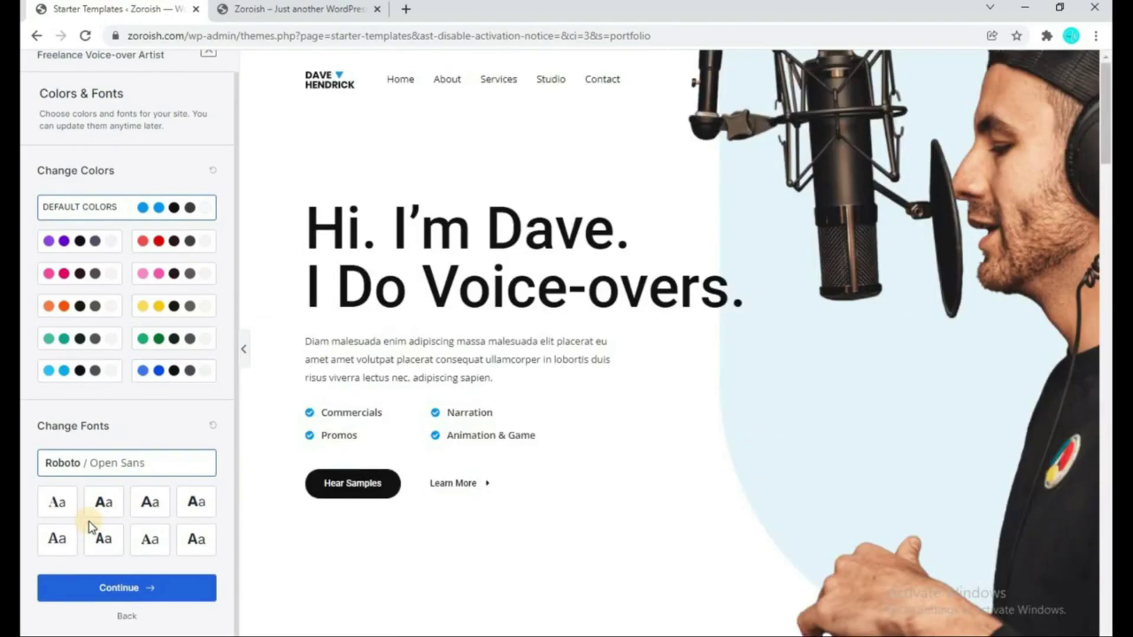
pyautogui.click(53, 515)
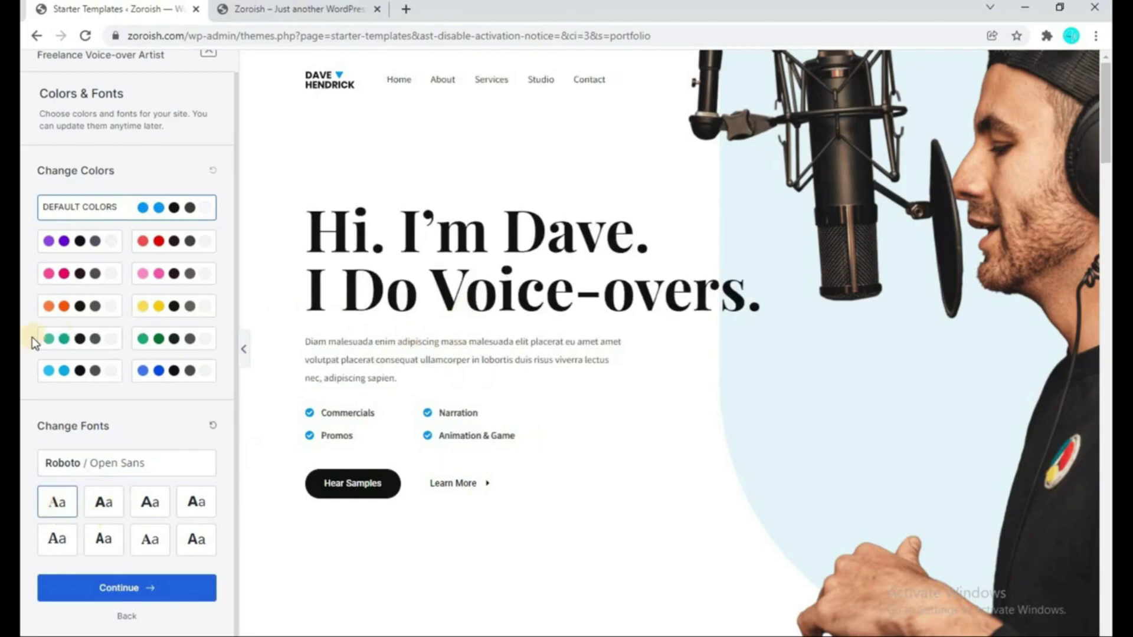
# - Accept the colors and fonts, and build the website with all import options enabled
pyautogui.click(121, 587)
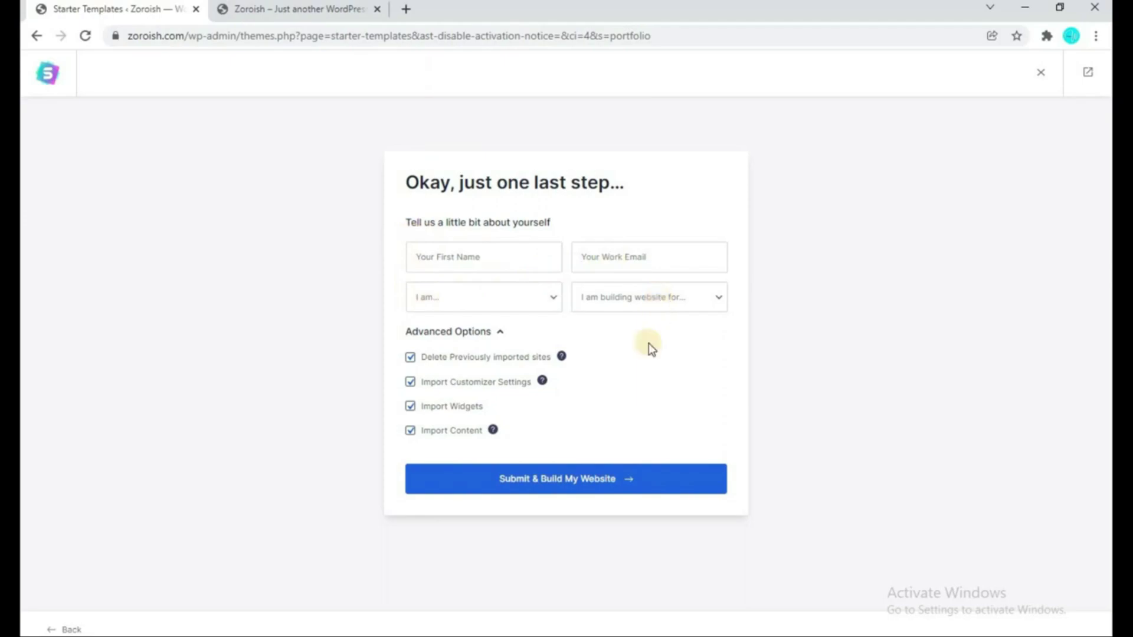
pyautogui.click(548, 484)
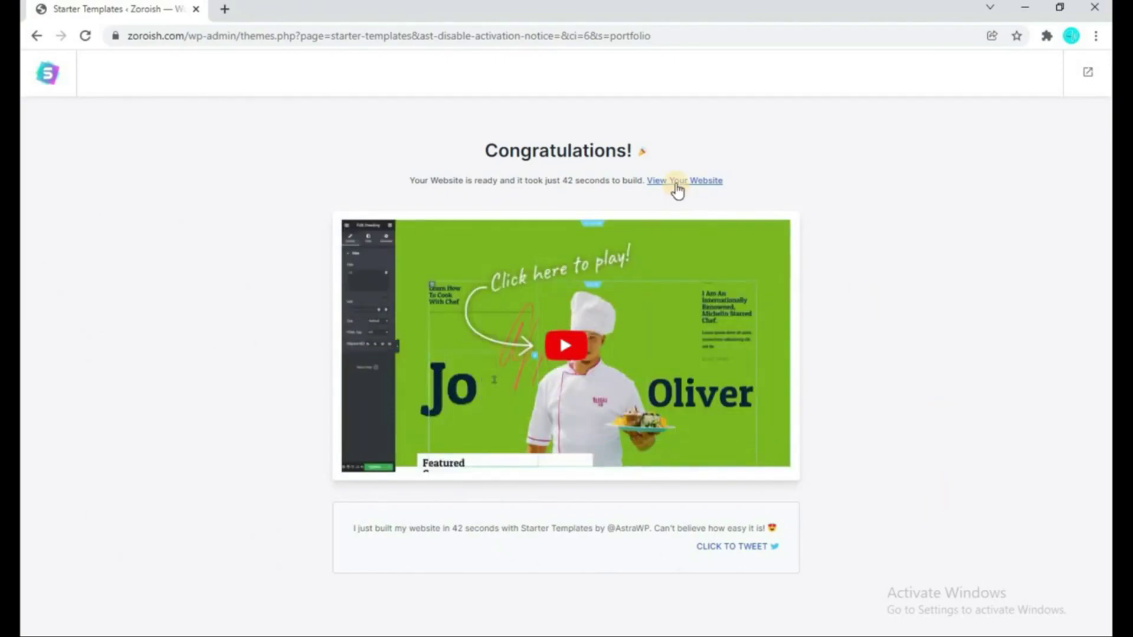
# - Open the finished website in a separate browser tab and look over its front page
pyautogui.rightClick(676, 183)
pyautogui.click(745, 193)
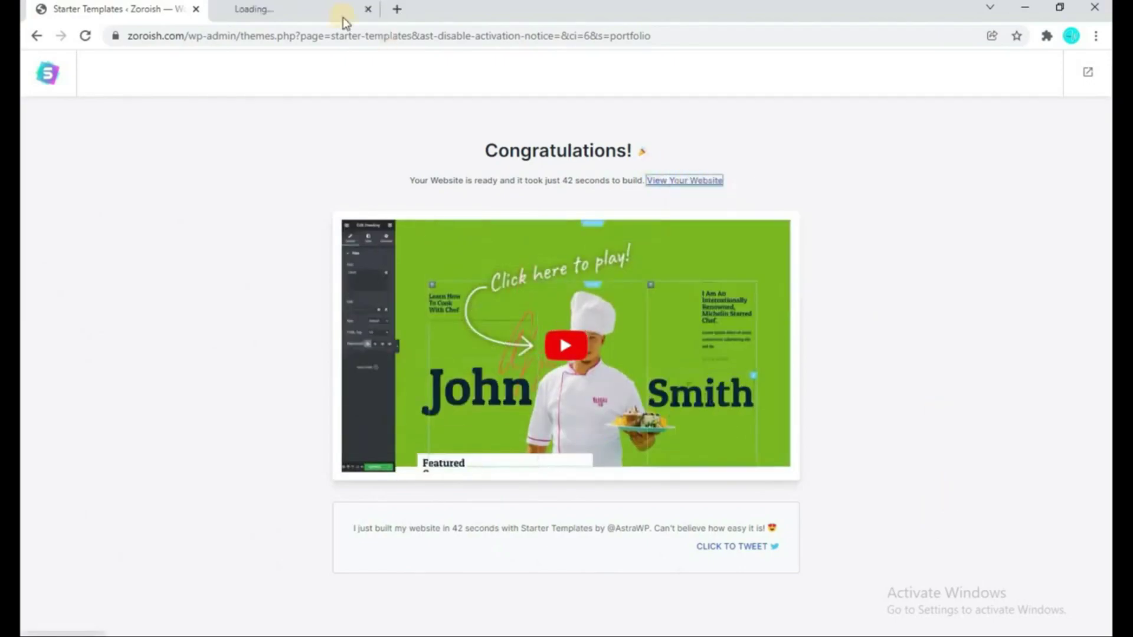
pyautogui.click(327, 10)
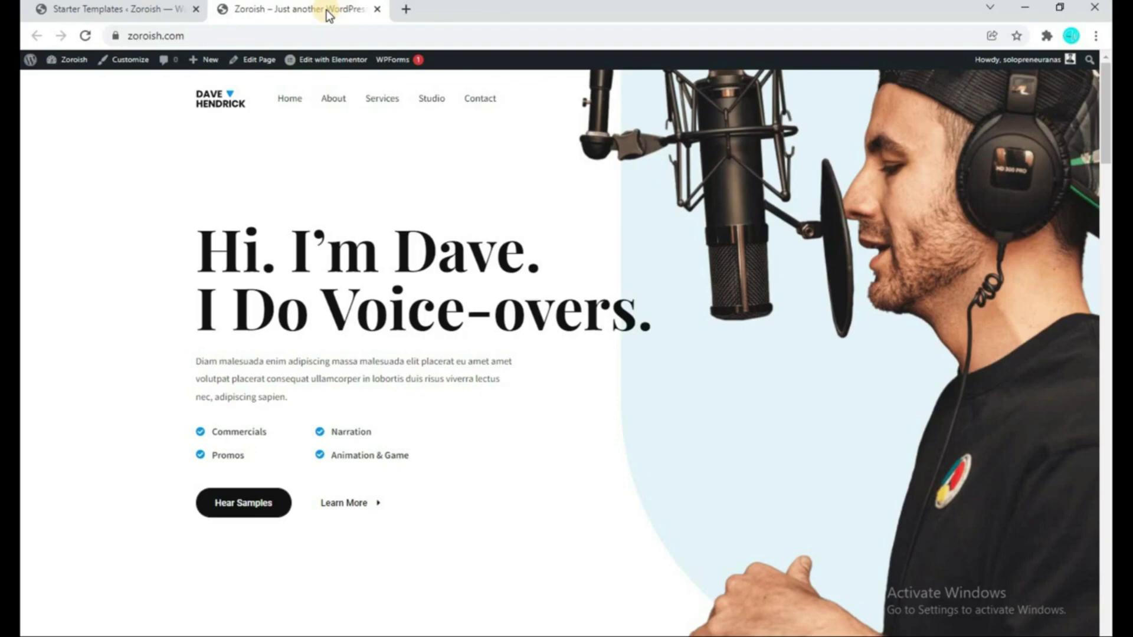
pyautogui.moveTo(1107, 122); pyautogui.dragTo(1108, 74)
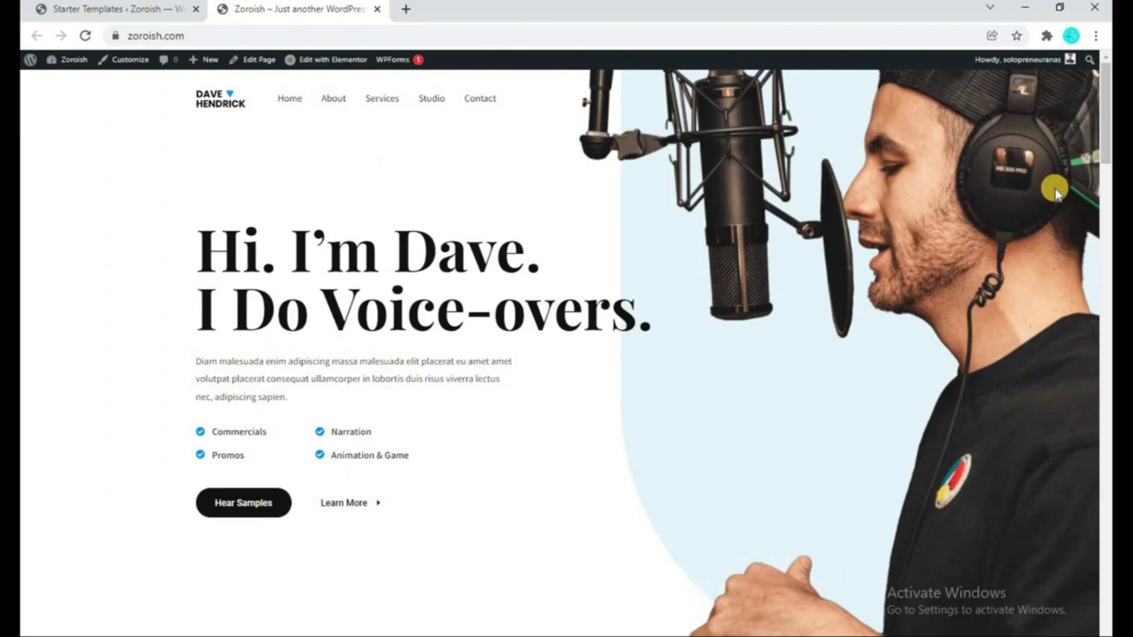
# - Leave the Starter Templates wizard for the WordPress dashboard and dismiss the Elementor Data Updater notice
pyautogui.click(117, 7)
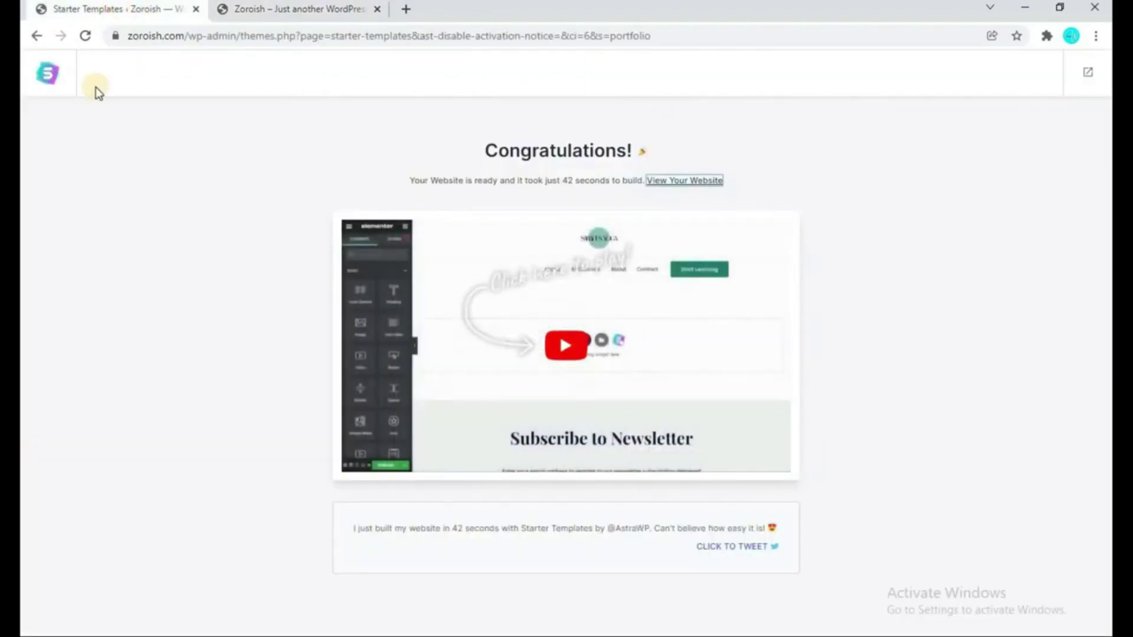
pyautogui.click(1089, 77)
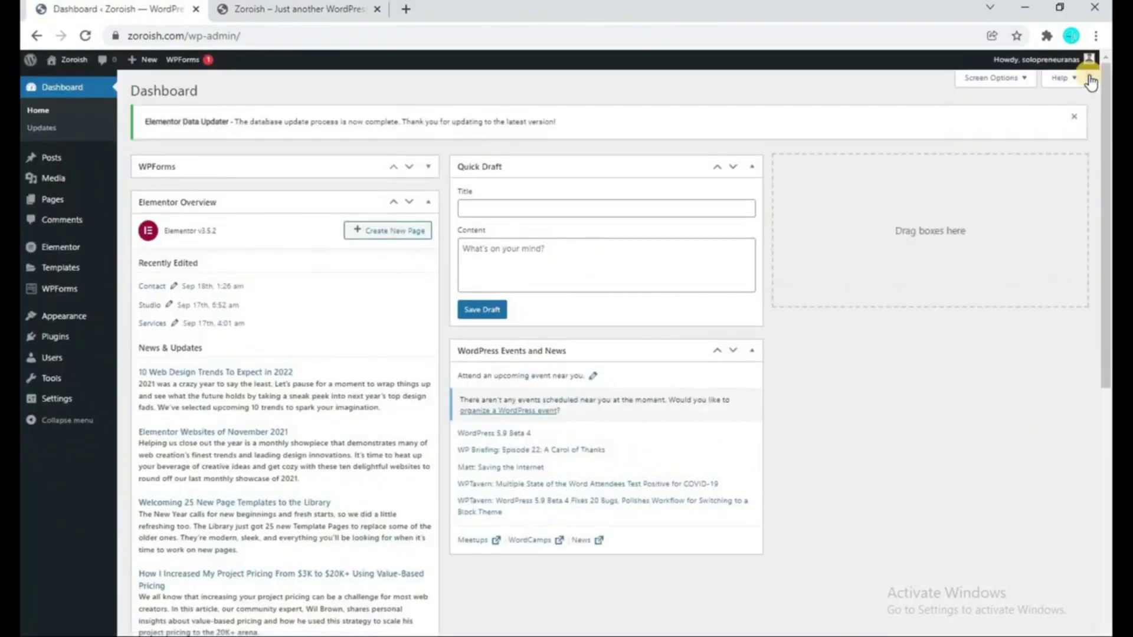
pyautogui.click(1075, 118)
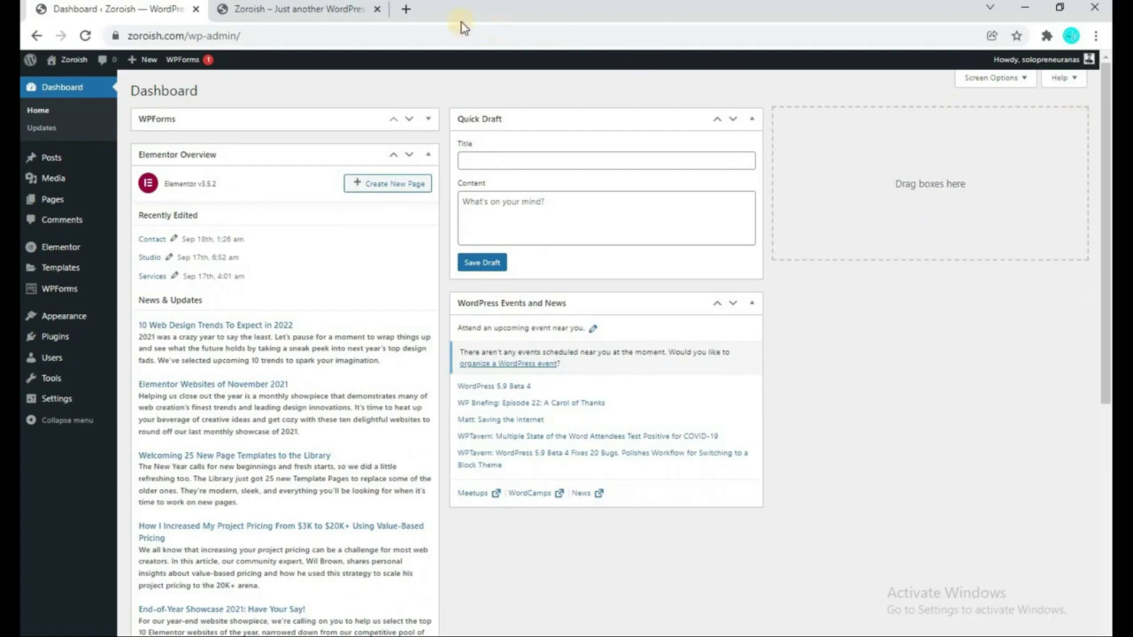
# - View the website's front page, return to the WordPress dashboard and open the Menus page of the appearance settings
pyautogui.click(334, 10)
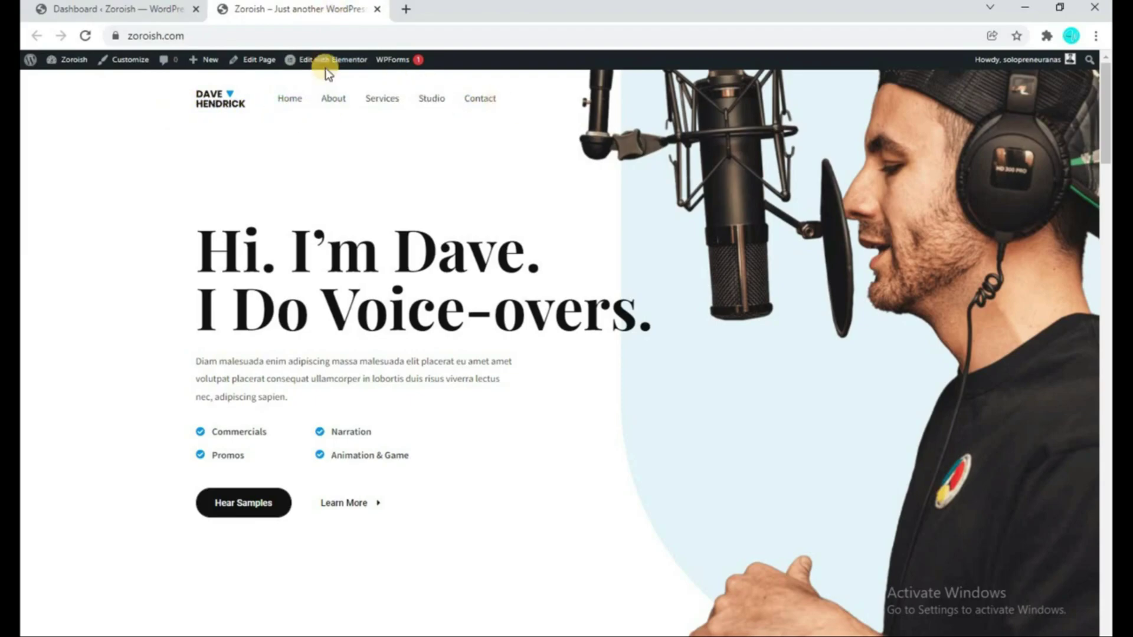
pyautogui.click(136, 16)
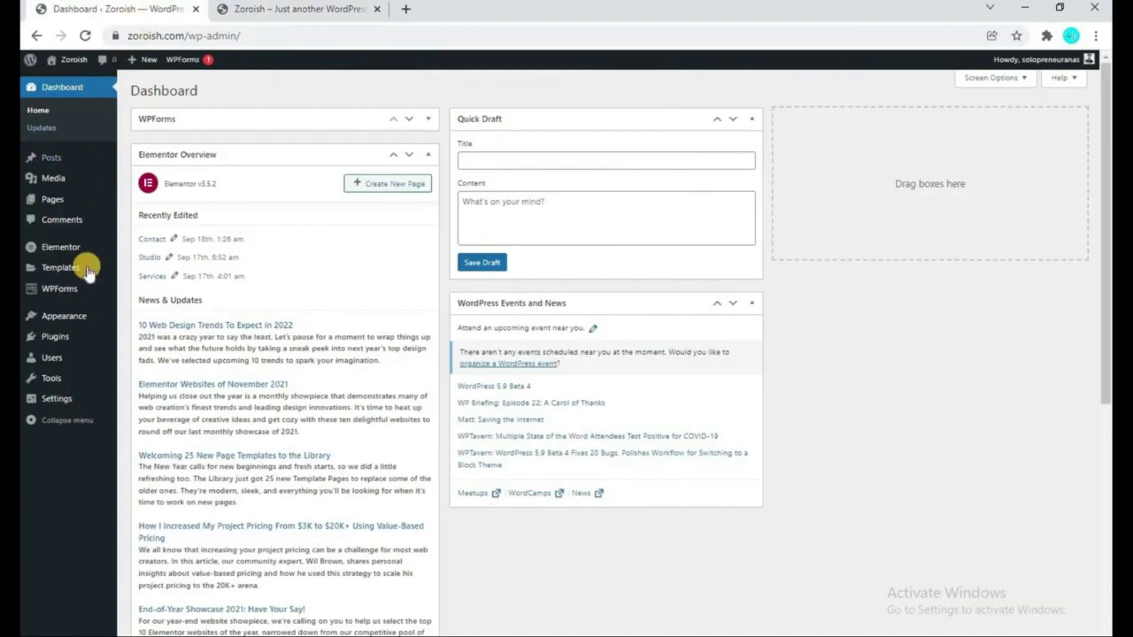
pyautogui.moveTo(76, 319)
pyautogui.click(150, 372)
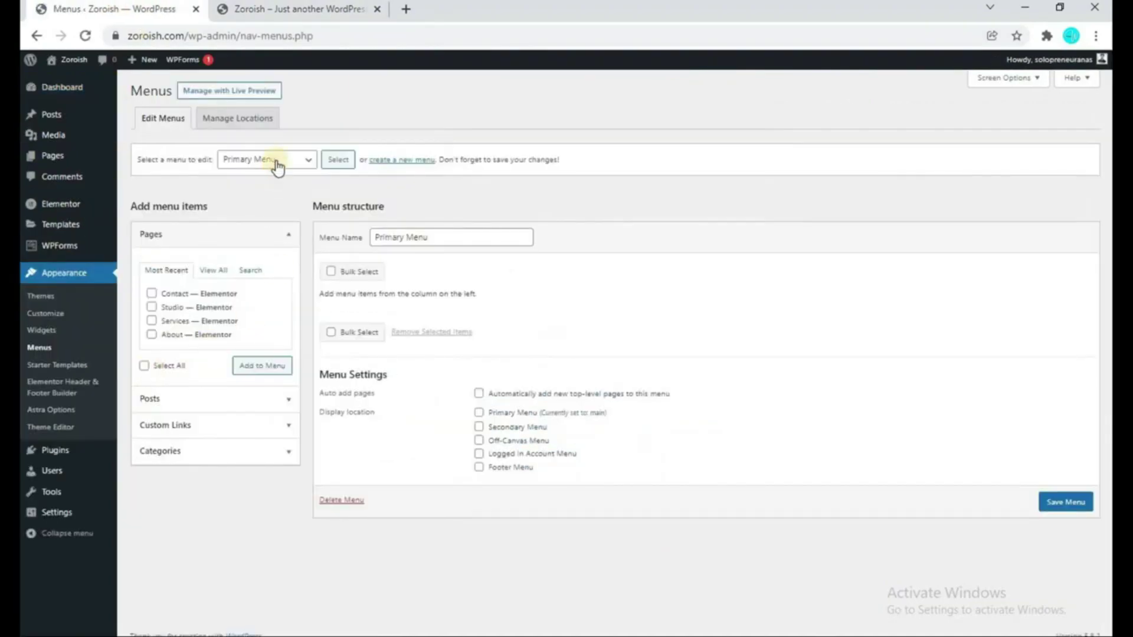
# - Load the main (Primary Menu) menu for editing and compare its items with the navigation on the website's front page
pyautogui.click(277, 167)
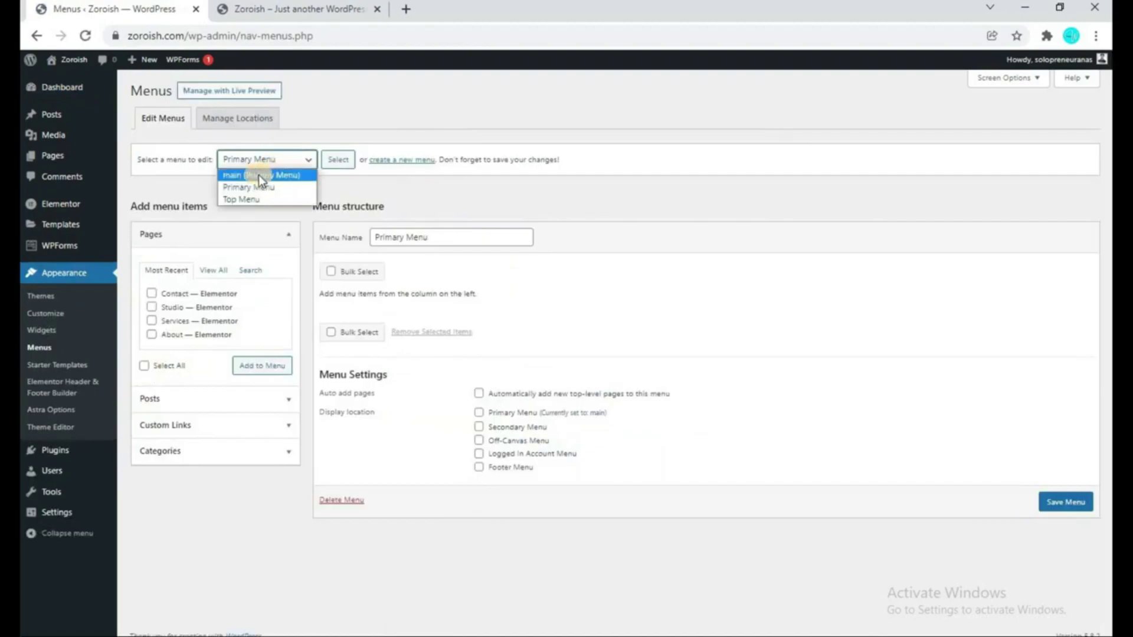
pyautogui.click(267, 174)
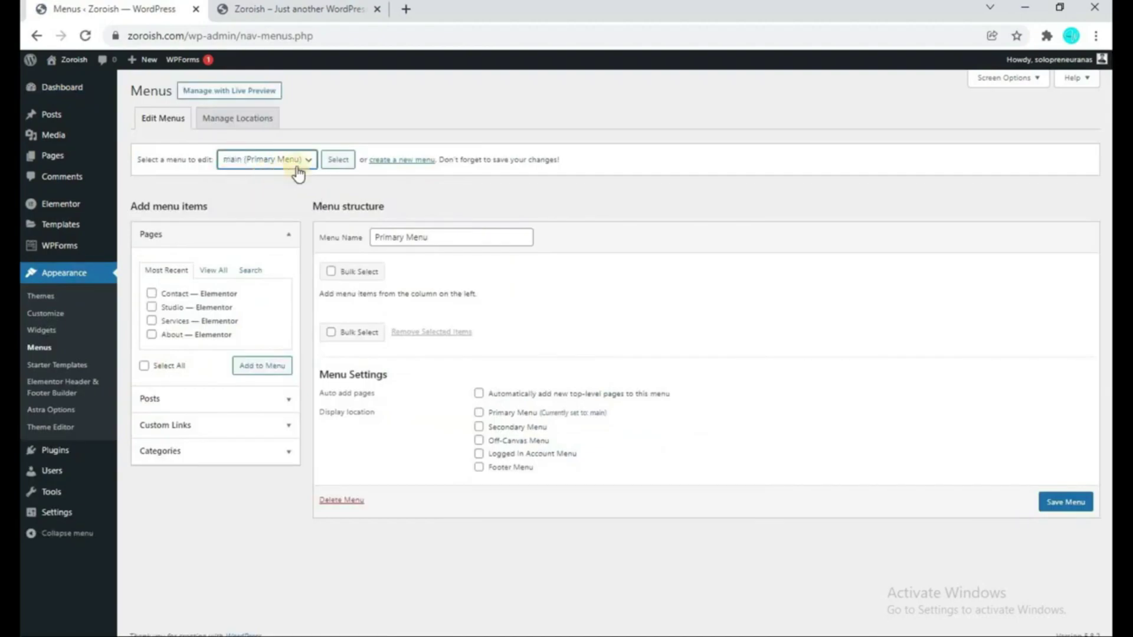
pyautogui.click(337, 161)
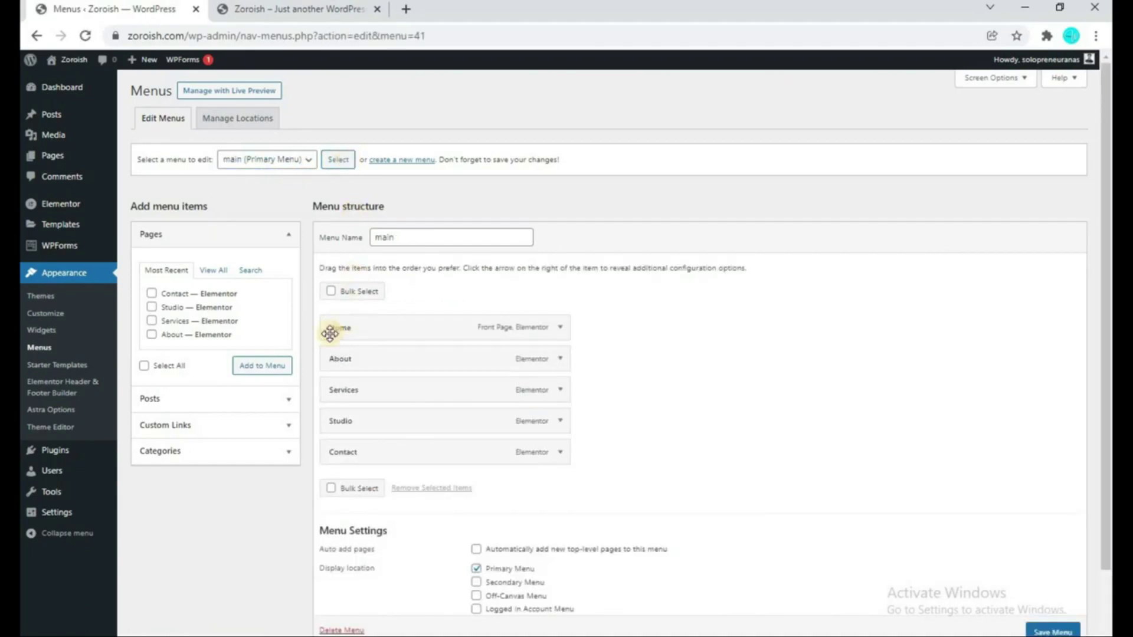
pyautogui.click(290, 9)
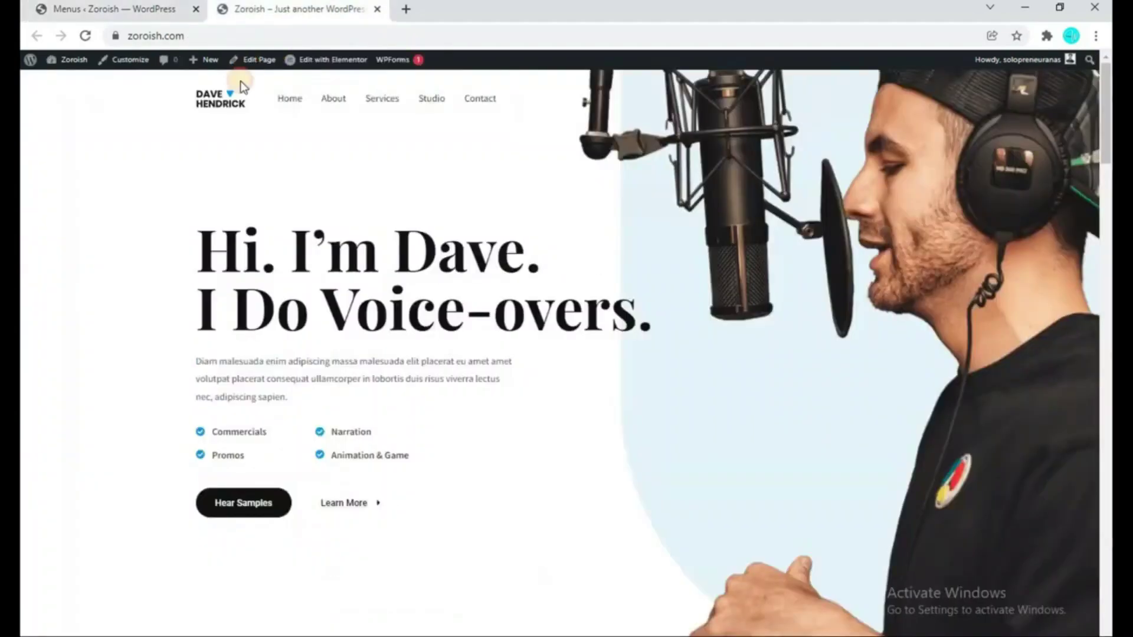
# - Reorder the main menu's items to Home, Services, Contact, Studio, About and save the menu
pyautogui.click(143, 10)
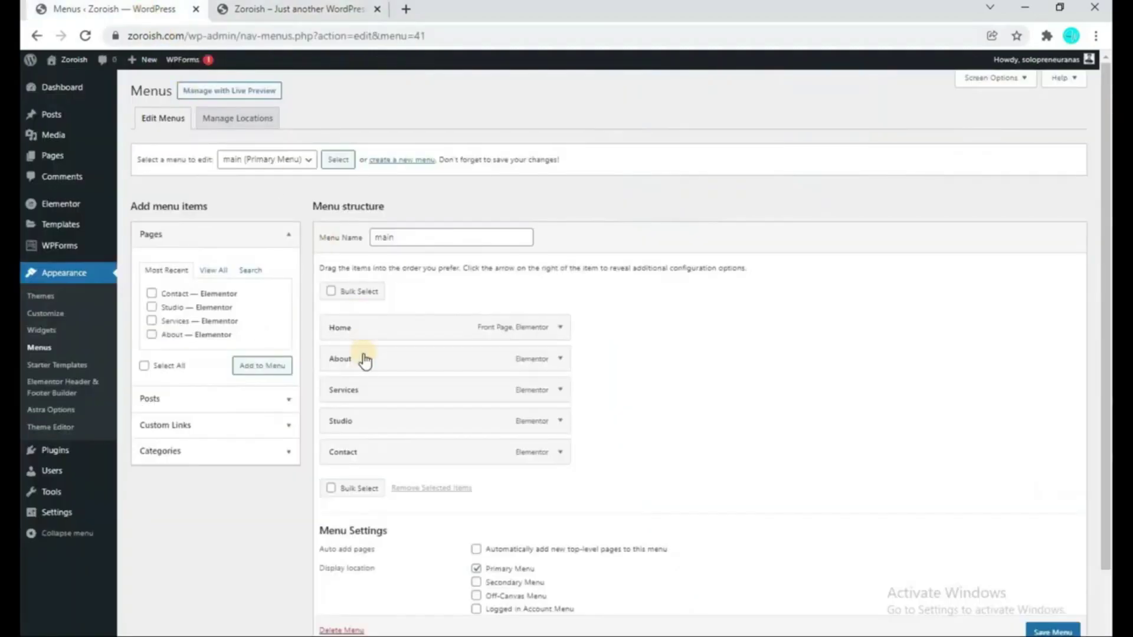
pyautogui.moveTo(362, 367); pyautogui.dragTo(329, 455)
pyautogui.moveTo(374, 394); pyautogui.dragTo(344, 392)
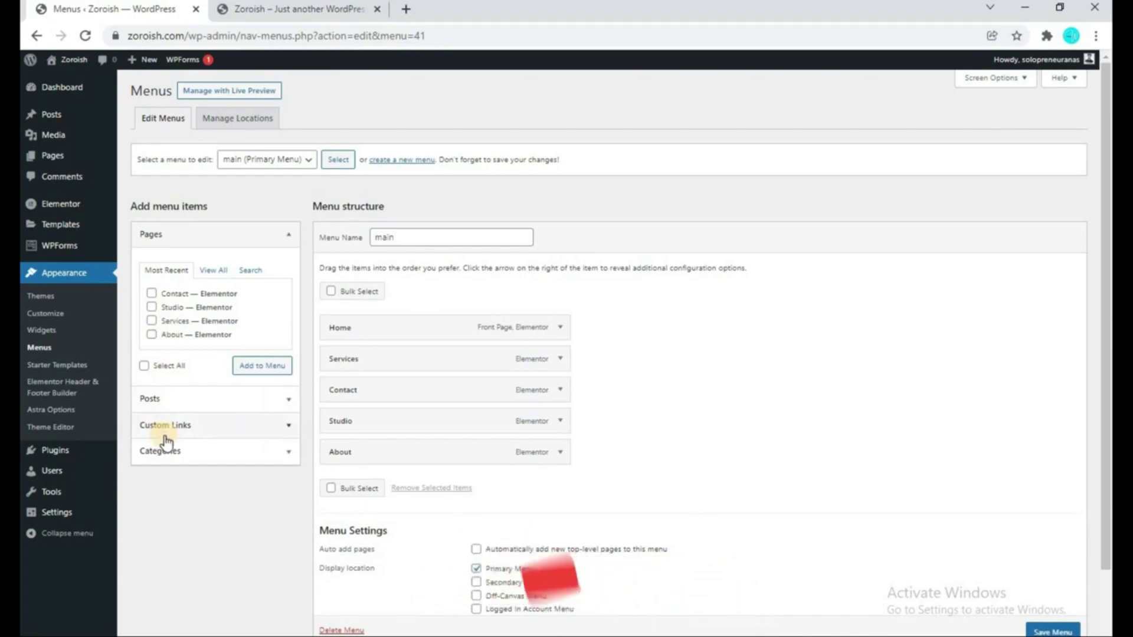
pyautogui.scroll(-1, 1021, 574)
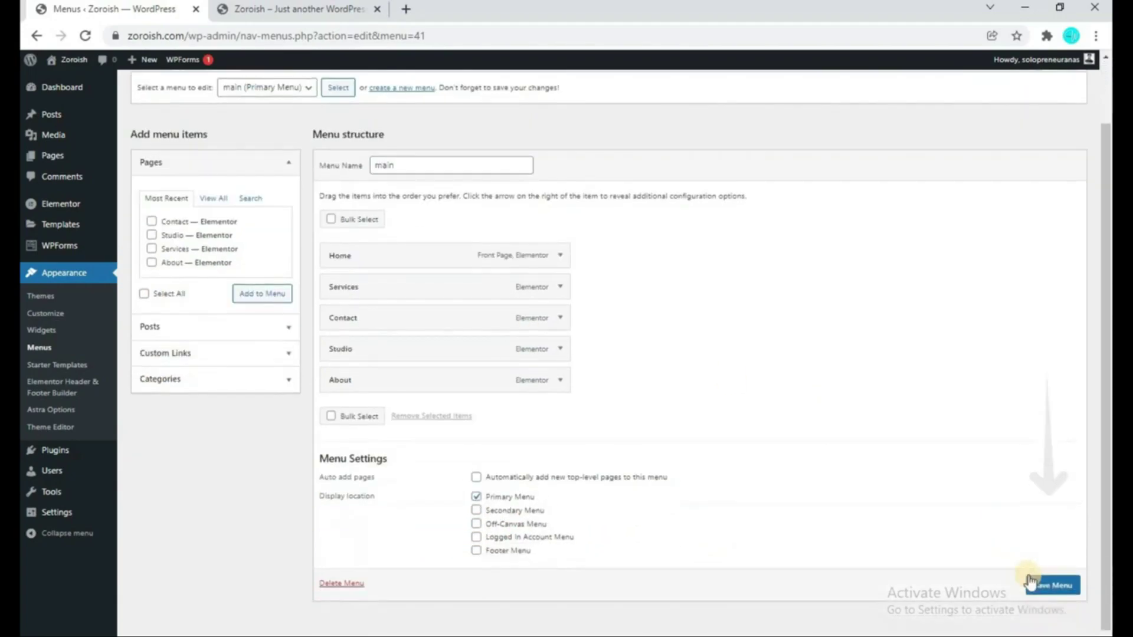
pyautogui.click(1049, 584)
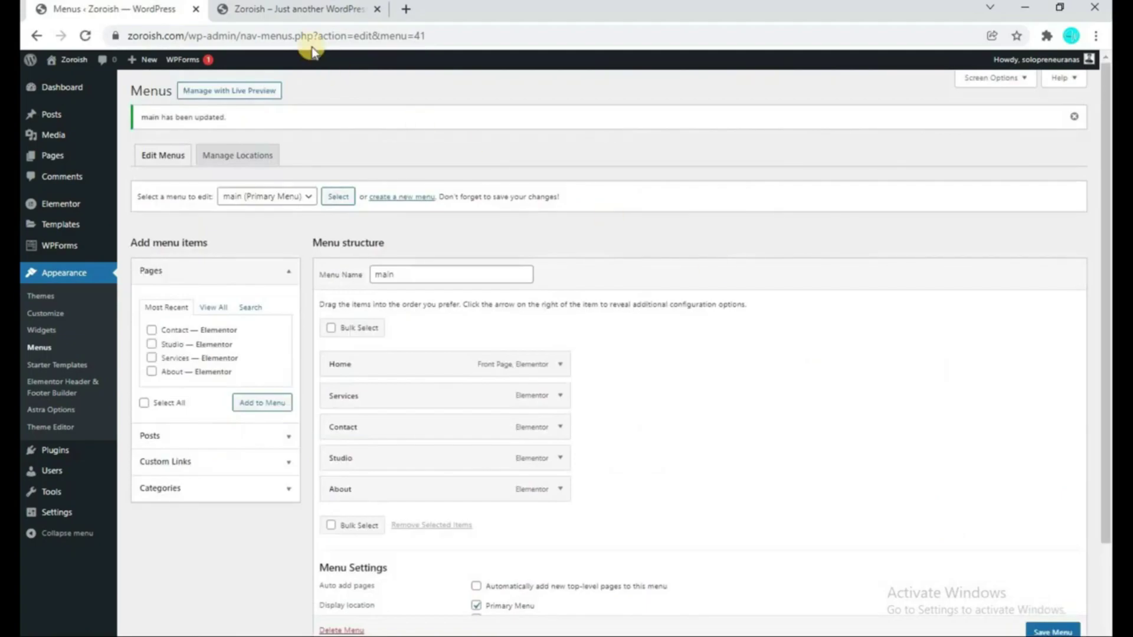
# - Check the navigation order on the website's front page and look through the whole page
pyautogui.click(308, 10)
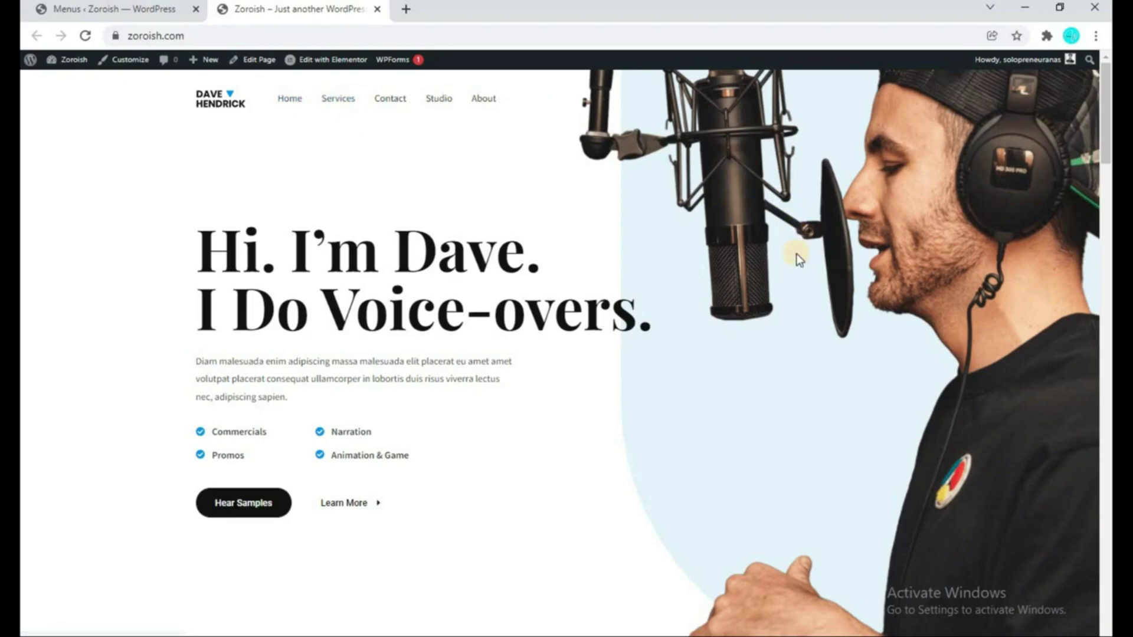
pyautogui.scroll(-1, 1107, 145)
pyautogui.moveTo(1107, 145); pyautogui.dragTo(1106, 627)
pyautogui.moveTo(1105, 573); pyautogui.dragTo(1107, 101)
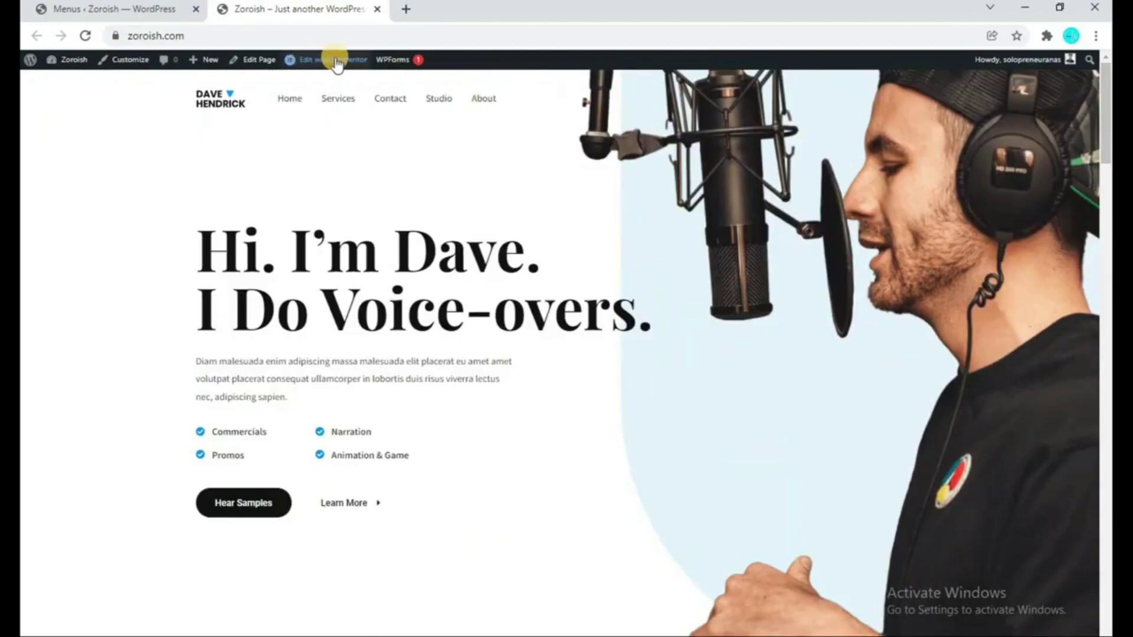
# - Open the front page in the Elementor editor in a new browser tab
pyautogui.moveTo(306, 64)
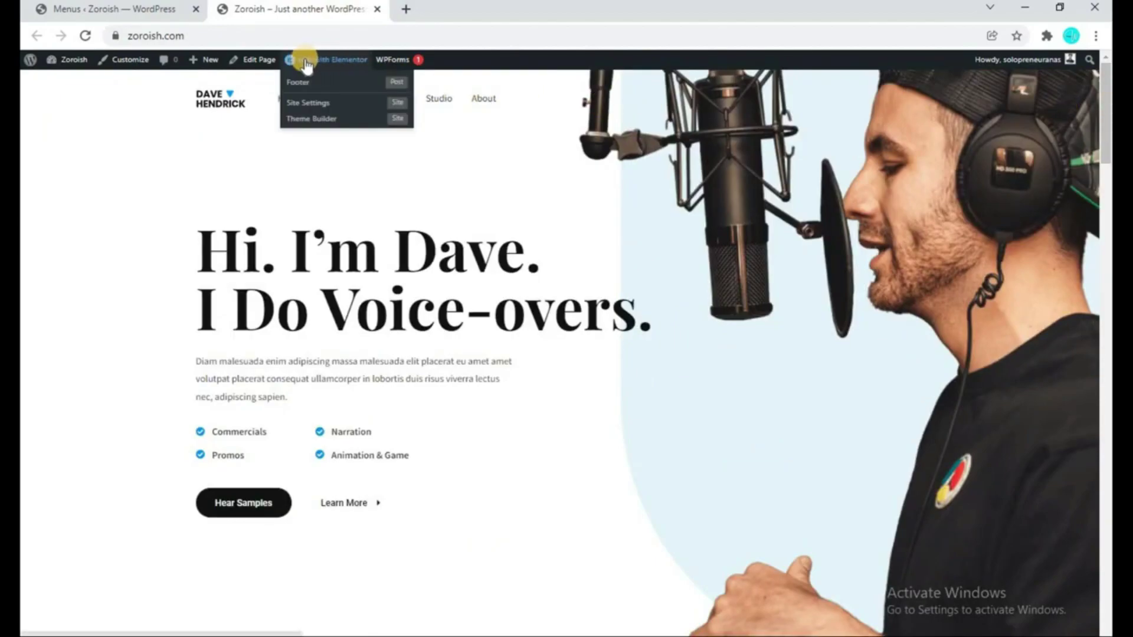
pyautogui.rightClick(354, 60)
pyautogui.click(367, 69)
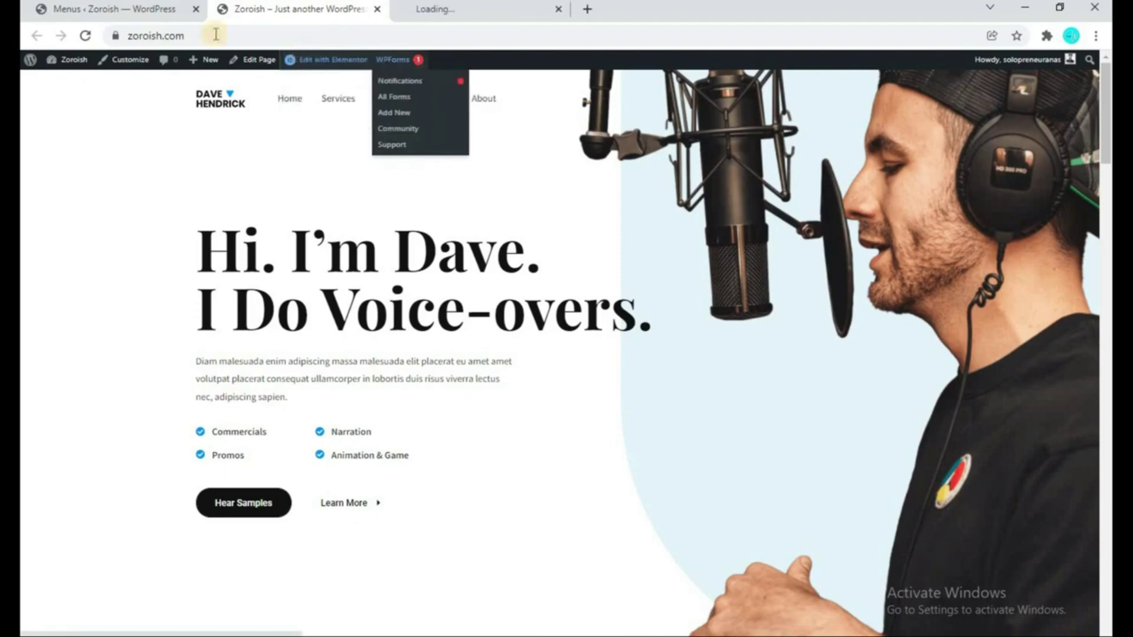
# - Find the Home page's Elementor editing option in the dashboard's page list and bring the Elementor browser tab ahead of the website's
pyautogui.click(133, 15)
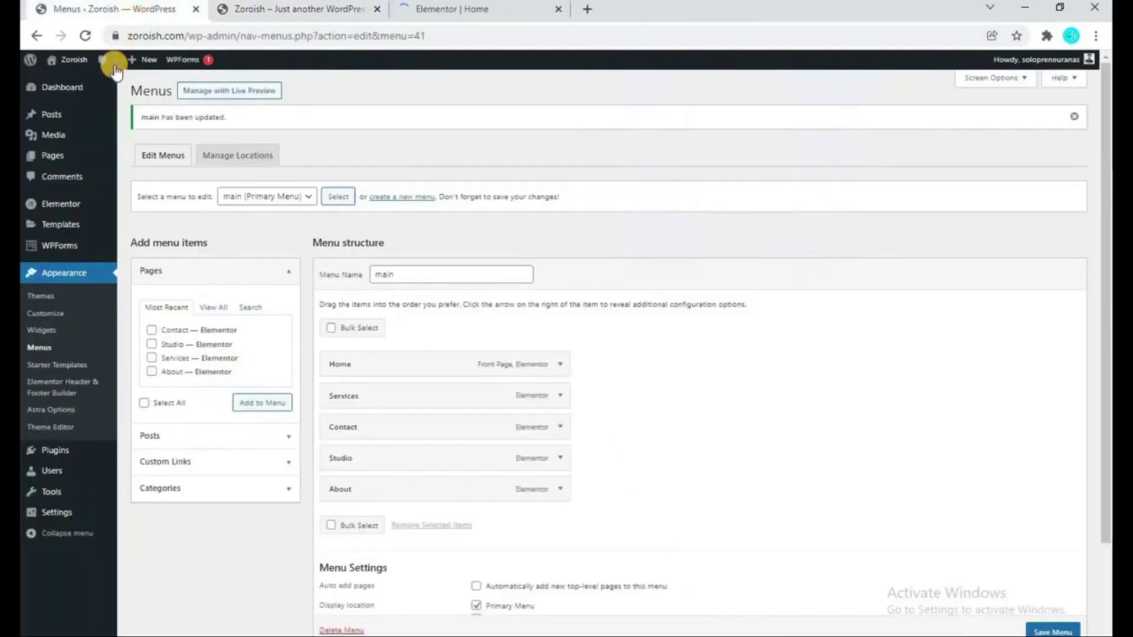
pyautogui.click(49, 156)
pyautogui.moveTo(274, 273)
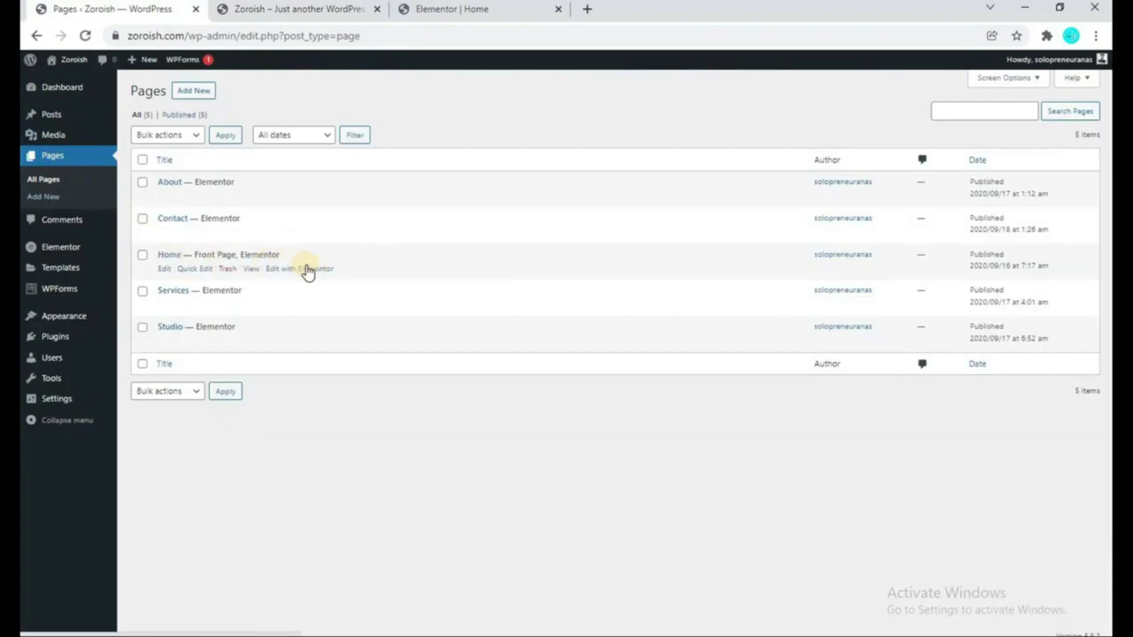
pyautogui.click(306, 11)
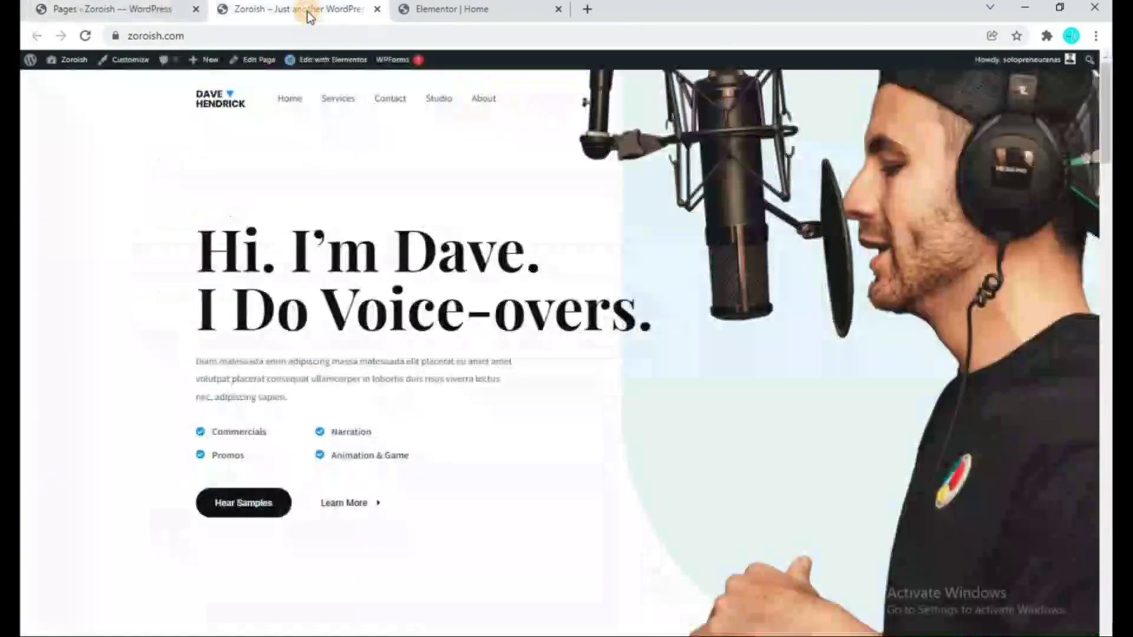
pyautogui.moveTo(474, 10); pyautogui.dragTo(307, 15)
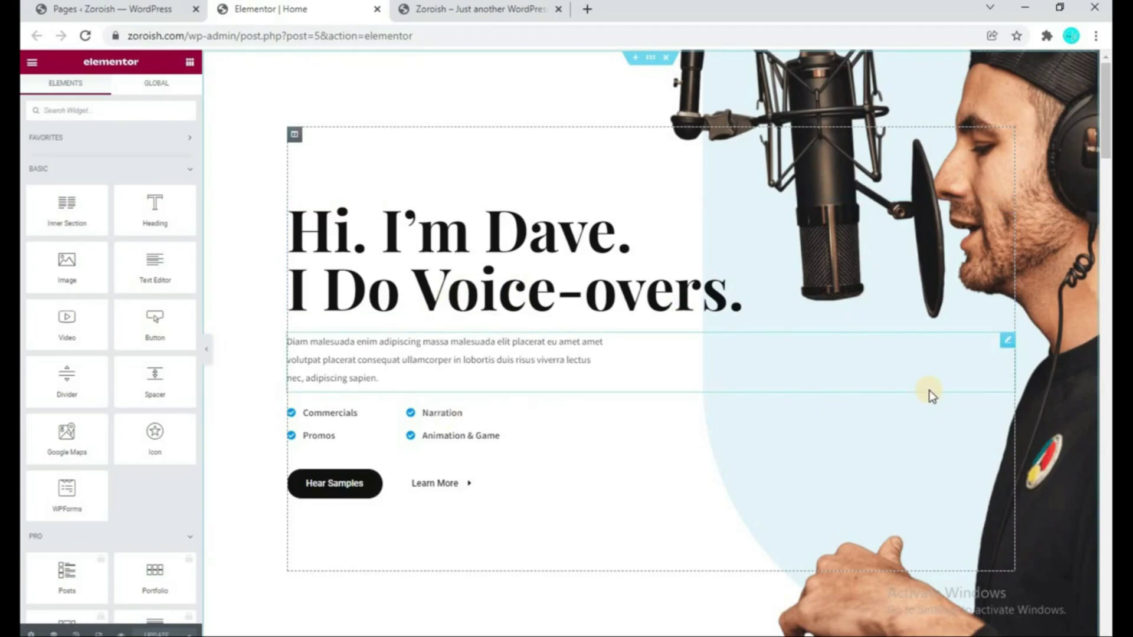
# - Replace the first name in the hero heading and change "Voice-overs" in its second line to "Blogger"
pyautogui.click(535, 226)
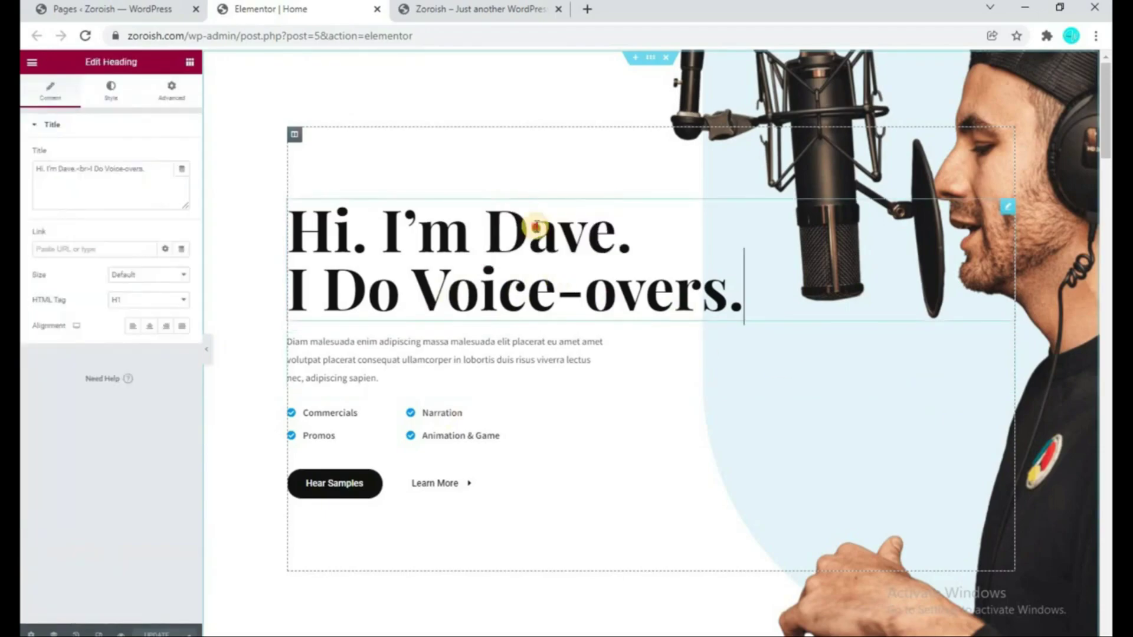
pyautogui.doubleClick(536, 227)
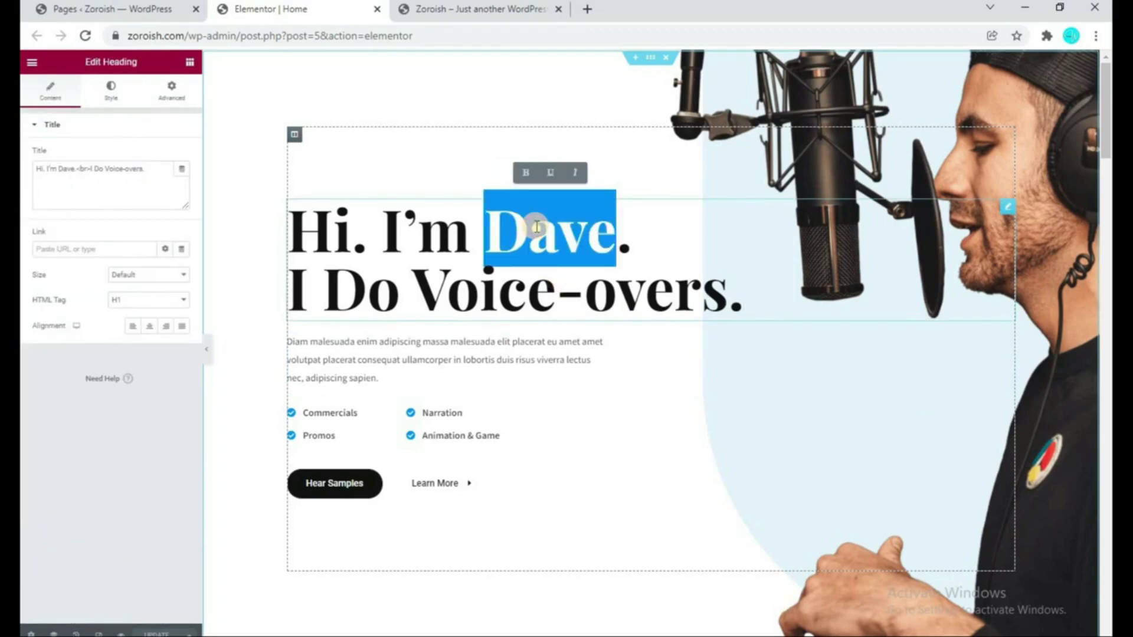
pyautogui.write('John')
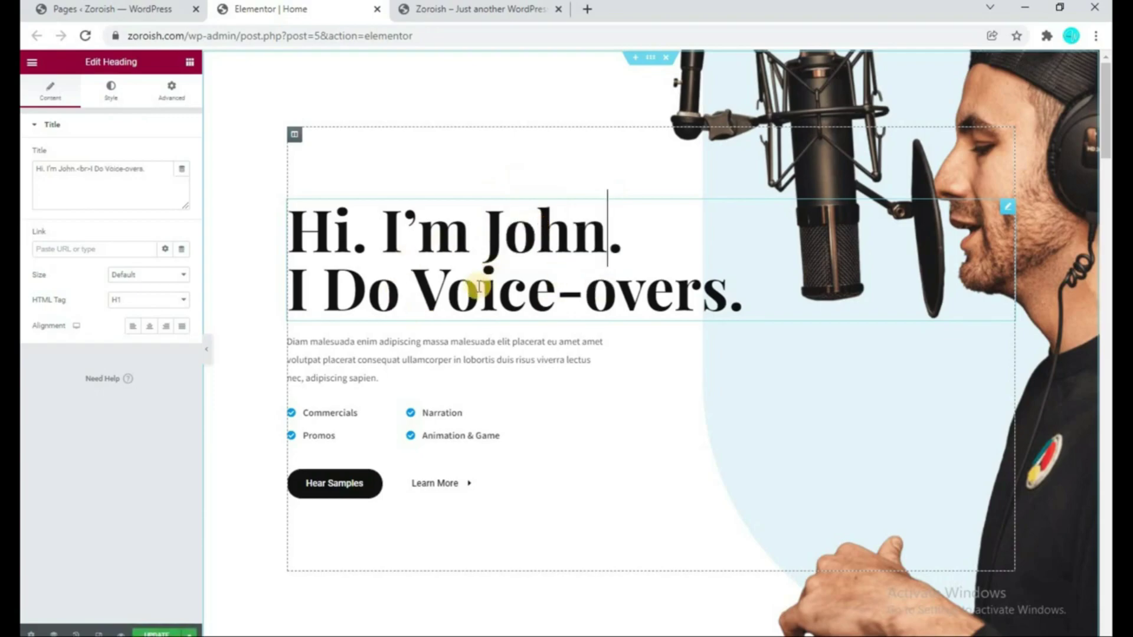
pyautogui.moveTo(728, 292); pyautogui.dragTo(417, 287)
pyautogui.write('Blogger')
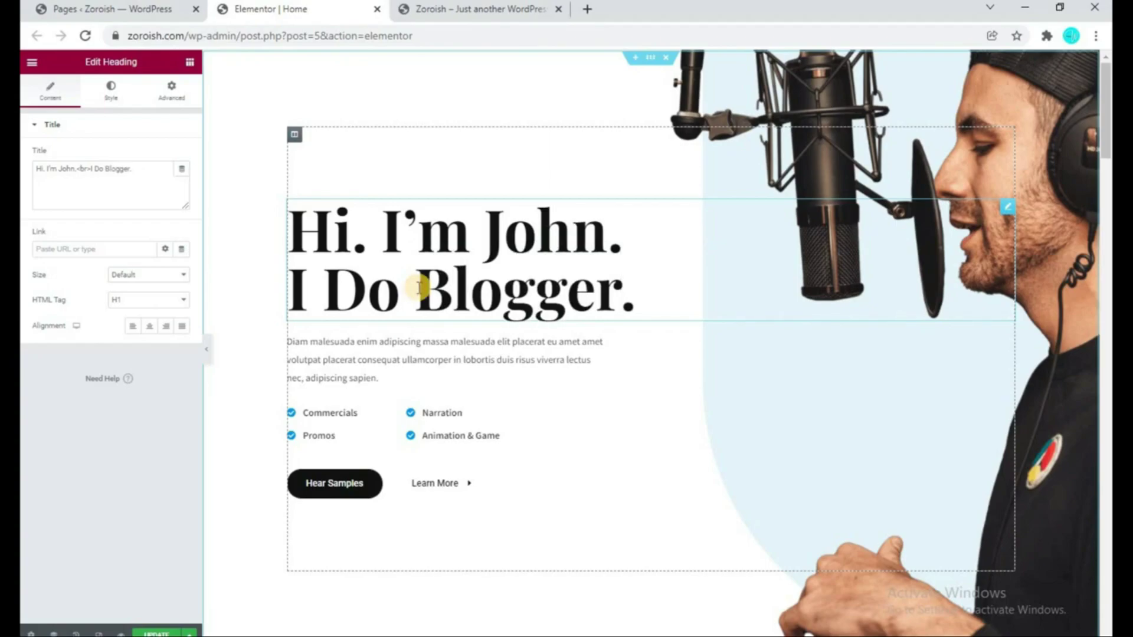
# - Try inserting the test text "fdd" before "massa" in the hero paragraph and remove it again
pyautogui.click(422, 344)
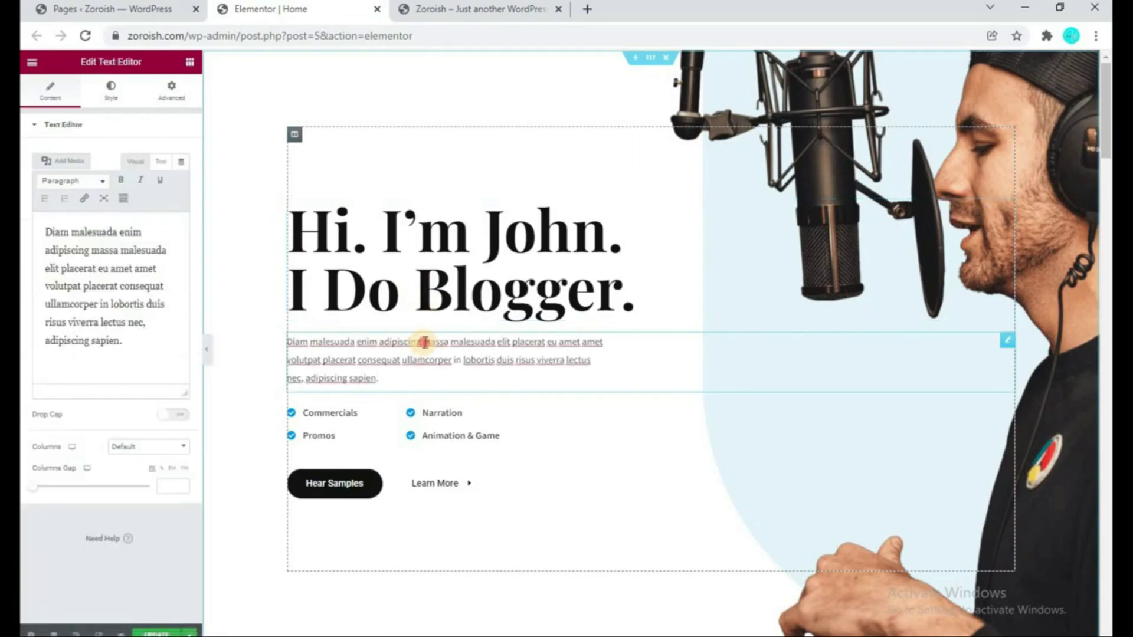
pyautogui.write('fdd')
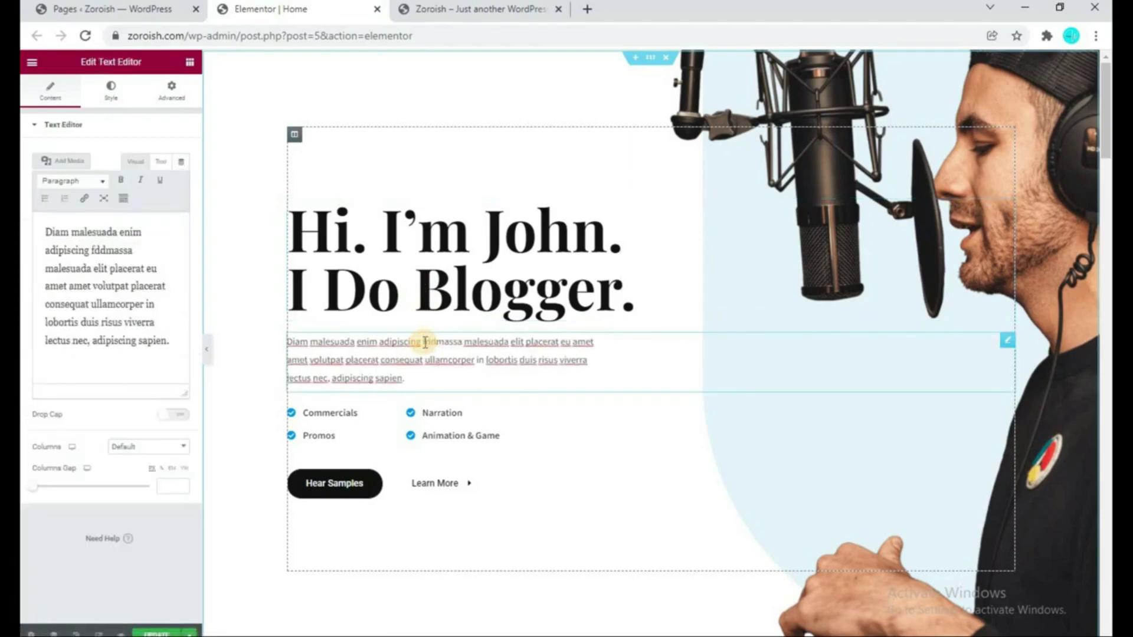
pyautogui.press('BackSpace')
pyautogui.press('BackSpace')
pyautogui.press('BackSpace')
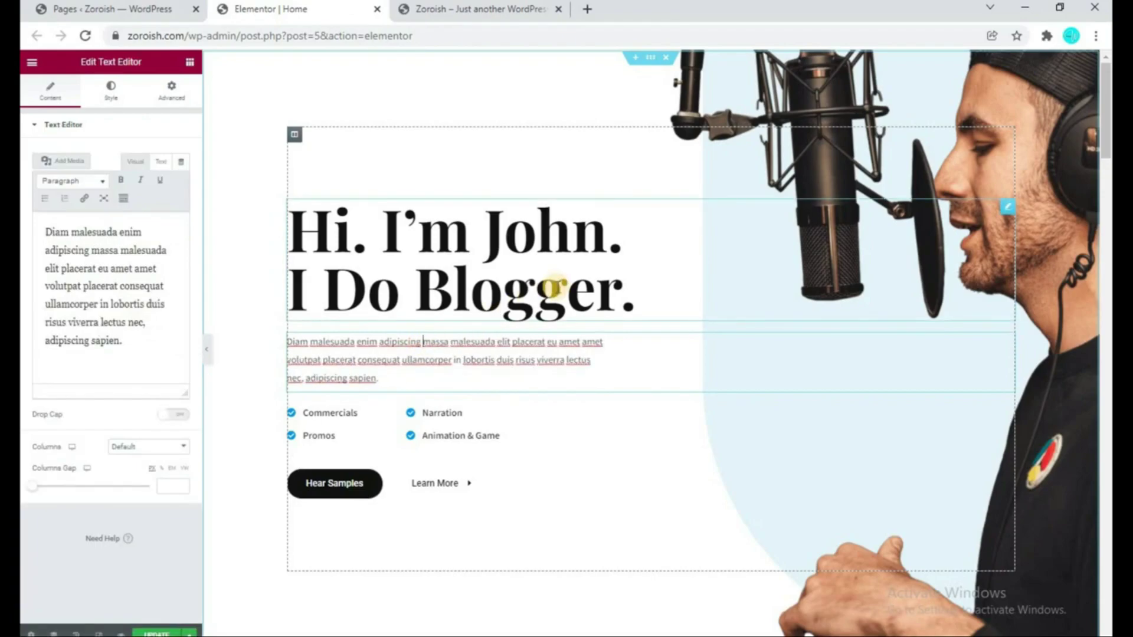
# - Look over the About Me section of the Home page in the editor
pyautogui.scroll(-10, 555, 285)
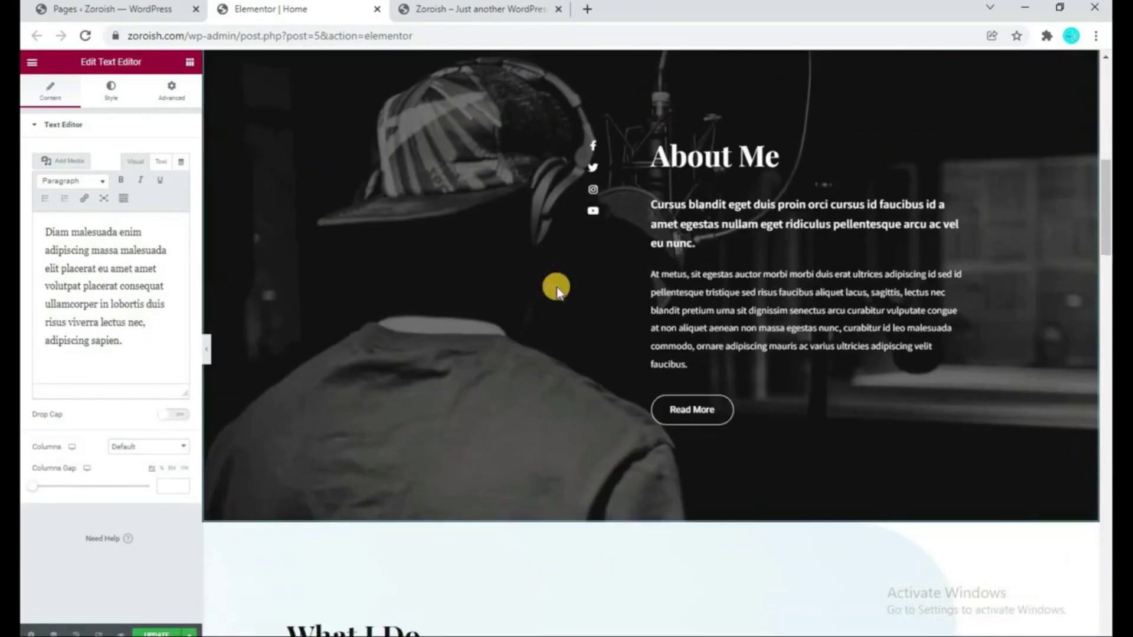